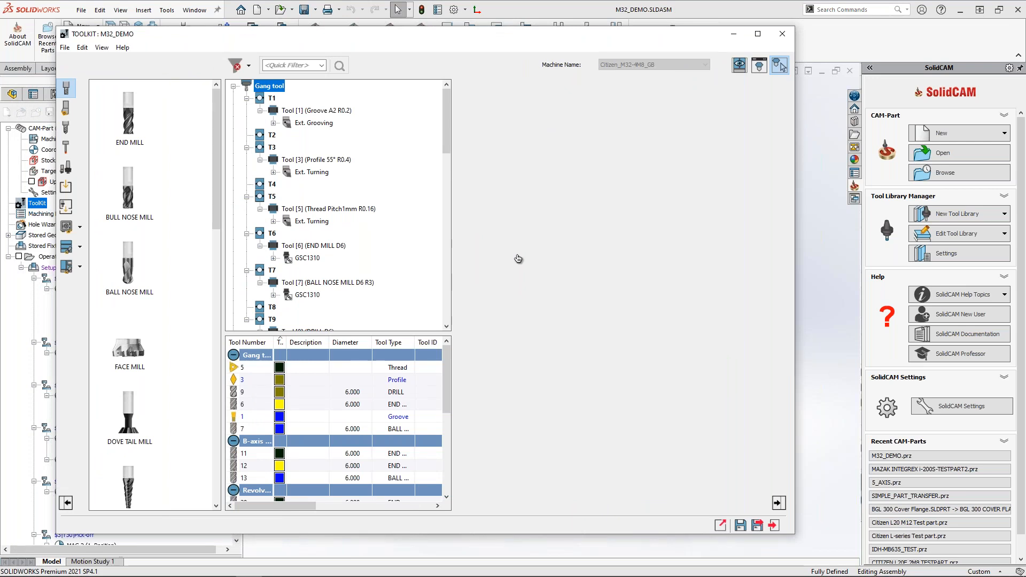
- Exit the ToolKit and check the Allow Sub-Tool option among the miscellaneous beta options in SolidCAM Settings, leaving the settings unchanged
left_click(773, 526)
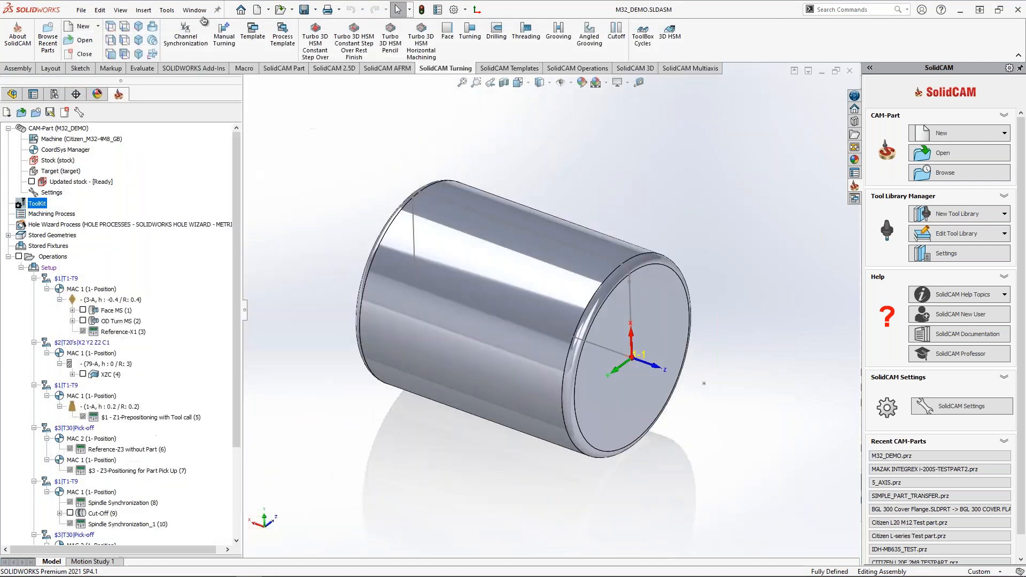
left_click(167, 10)
mouse_move(197, 63)
left_click(344, 217)
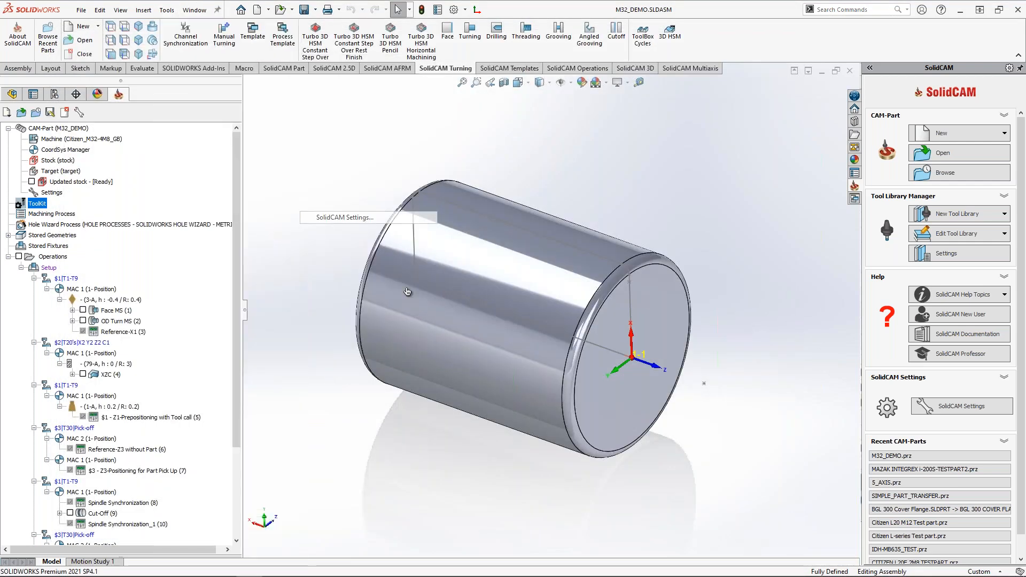
scroll(368, 395, "down", 2)
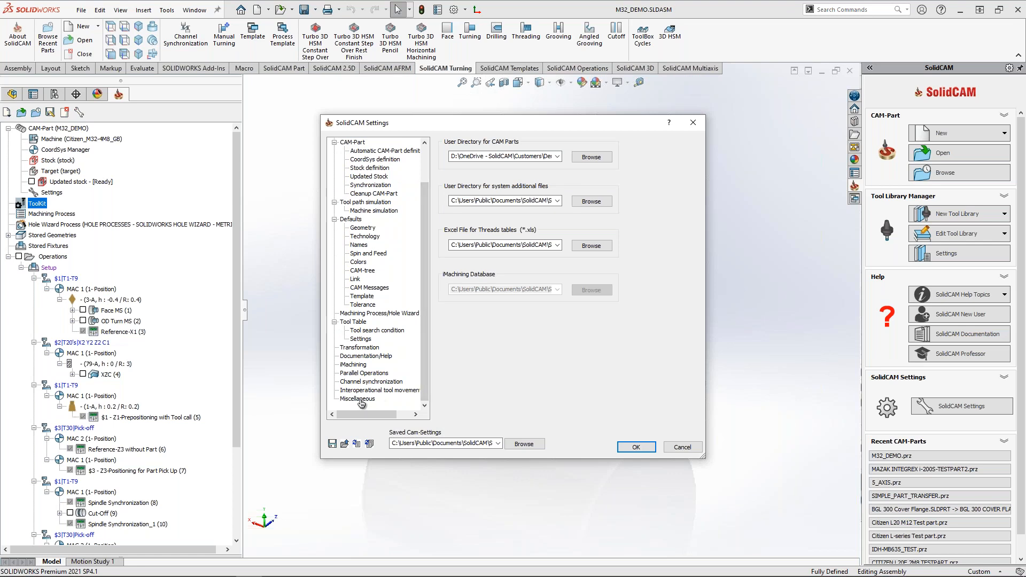
left_click(358, 399)
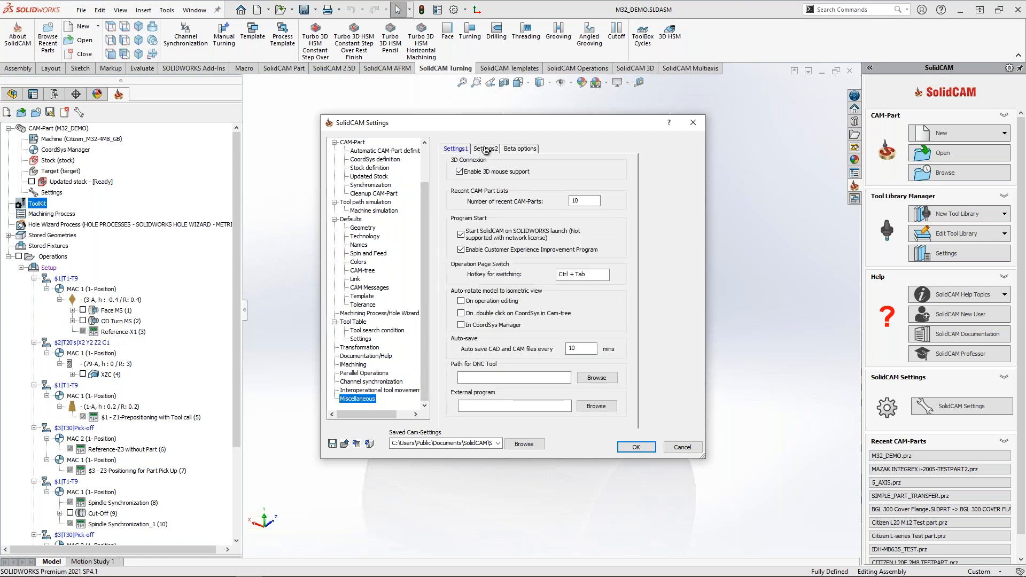
left_click(519, 149)
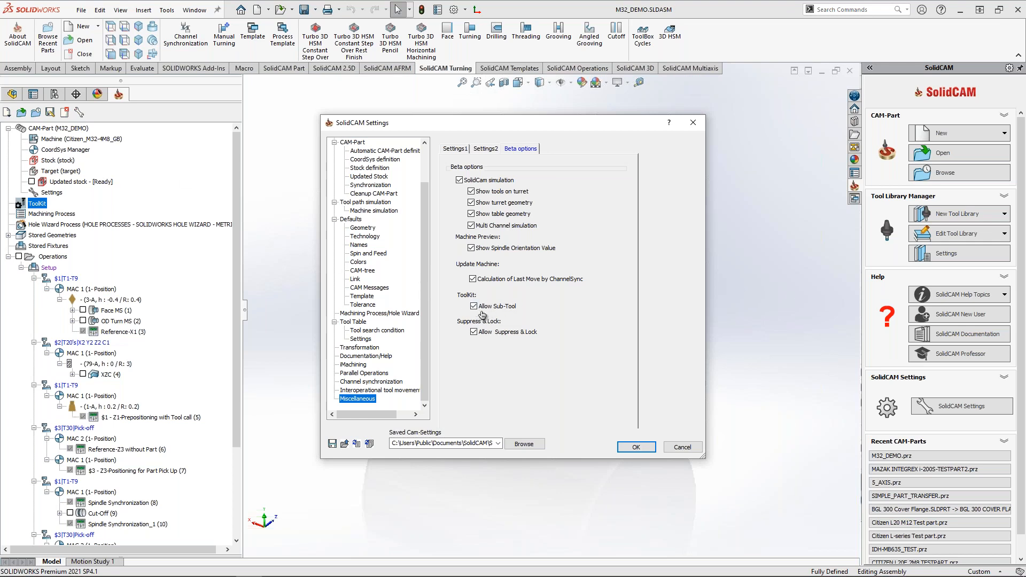
left_click(682, 447)
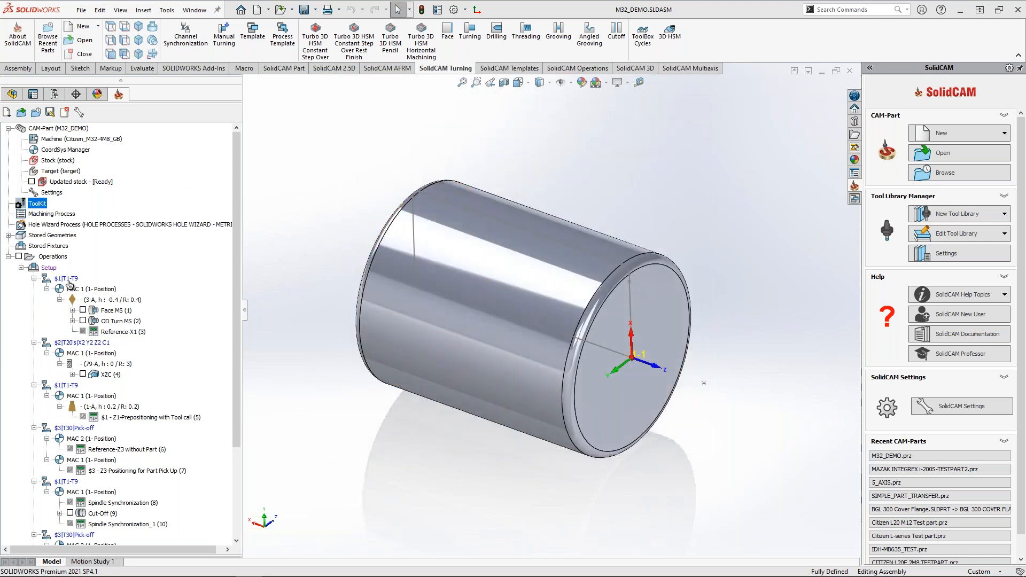
- Reopen the ToolKit and examine the back tool stations T31, T34 and T37 in the machine preview
double_click(40, 207)
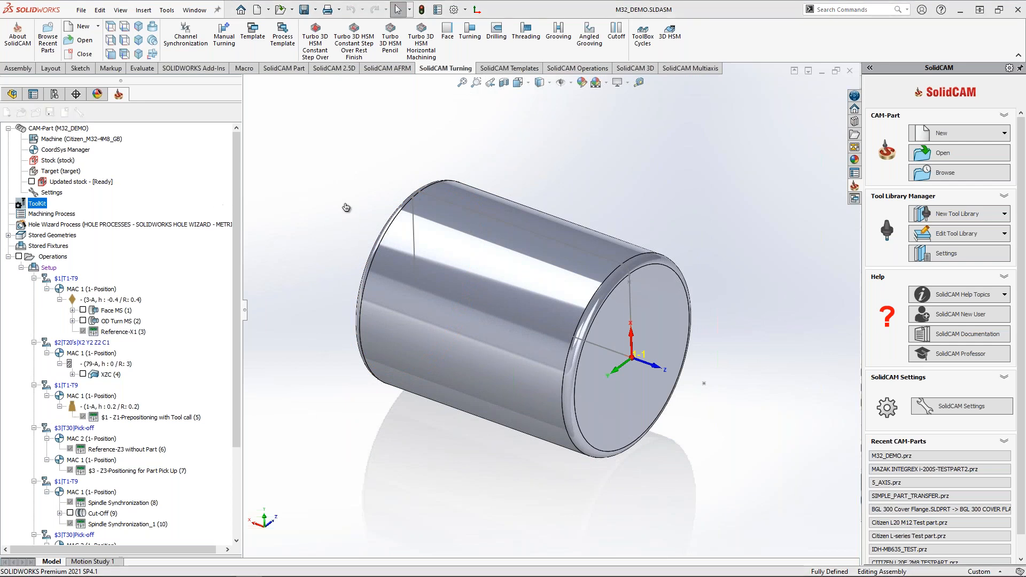
left_click_drag(446, 137, 446, 189)
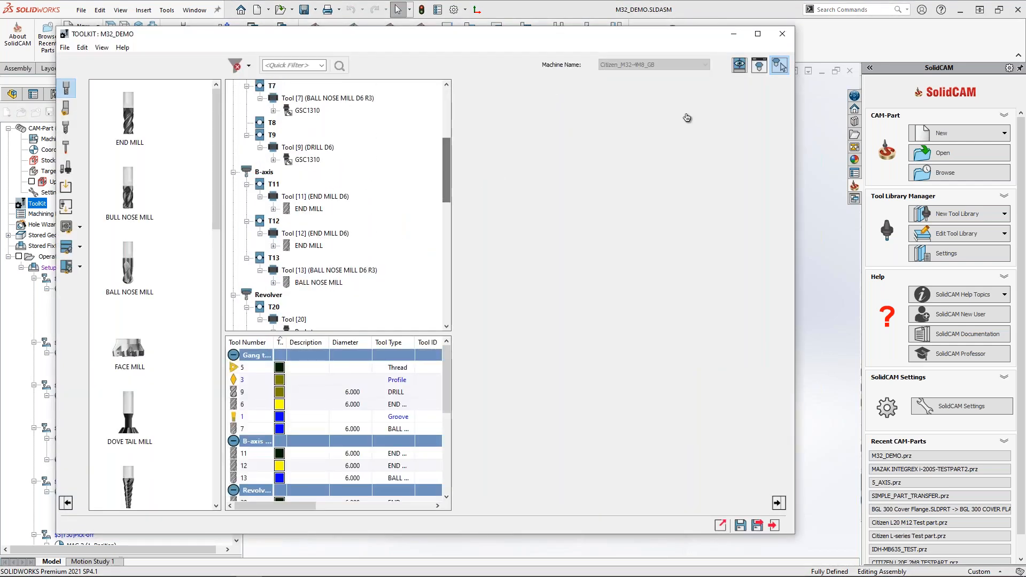
left_click(739, 64)
left_click_drag(671, 105, 1025, 257)
scroll(712, 277, "up", 6)
middle_click_drag(712, 276, 835, 185)
scroll(801, 234, "up", 4)
middle_click_drag(785, 209, 840, 213)
scroll(778, 214, "up", 2)
scroll(840, 213, "down", 1)
scroll(763, 176, "down", 1)
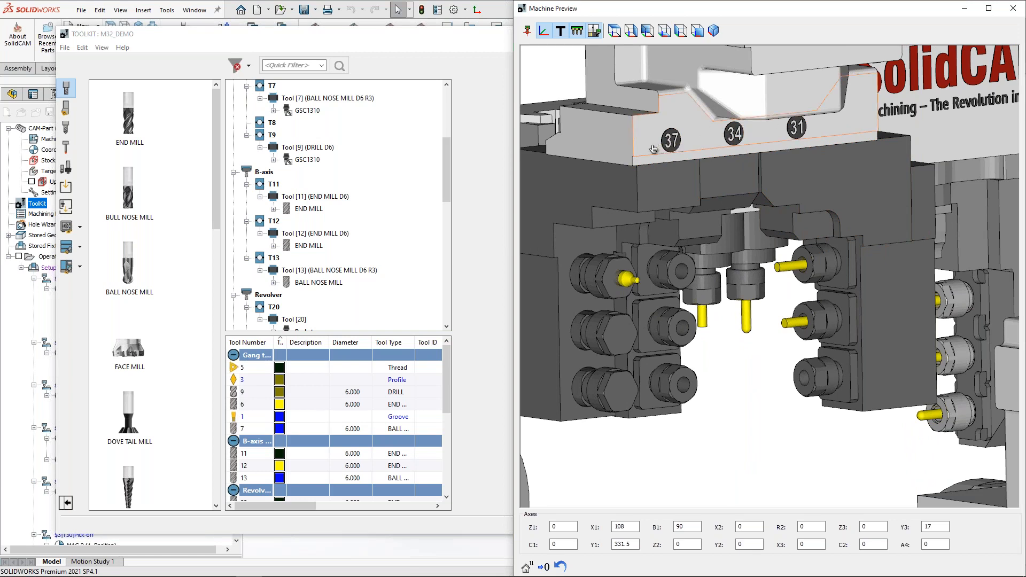
middle_click_drag(830, 214, 743, 250)
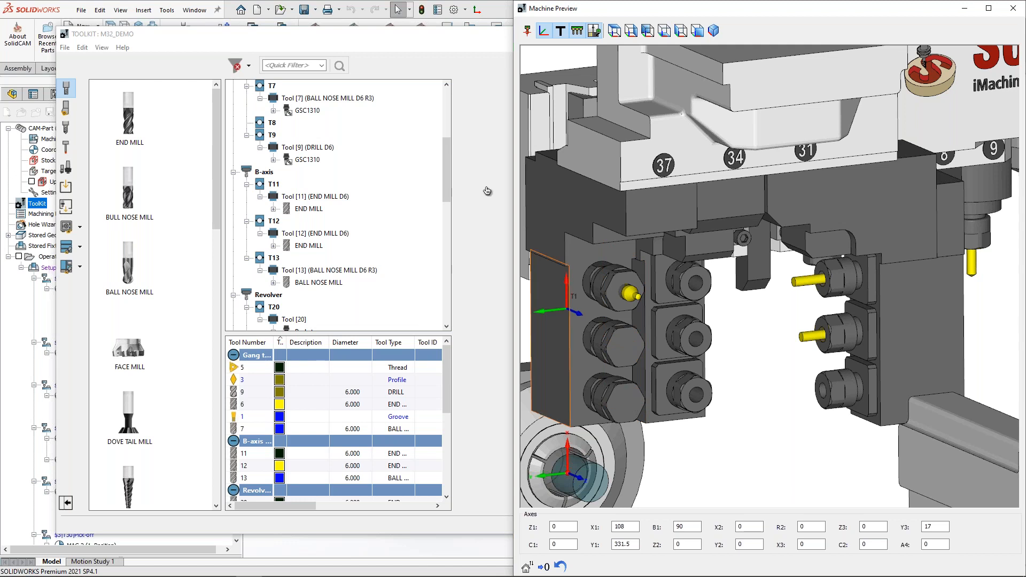
- Copy the second end mill in holder GSE1510 on station T31 and paste it into the same holder
left_click_drag(447, 169, 437, 287)
left_click(307, 185)
left_click(273, 184)
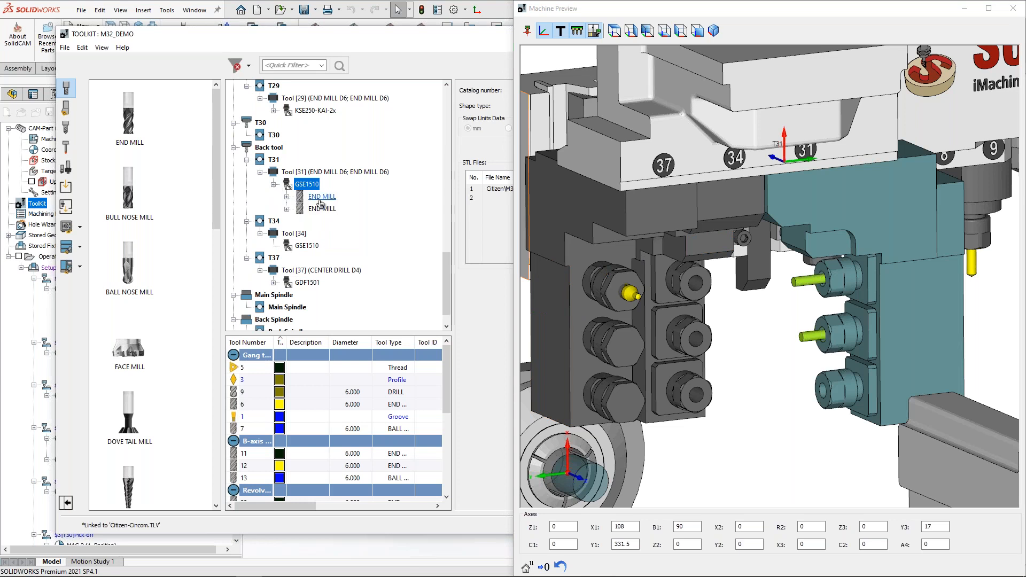
left_click(1013, 8)
left_click(307, 200)
left_click(266, 211)
left_click(266, 211)
right_click(296, 213)
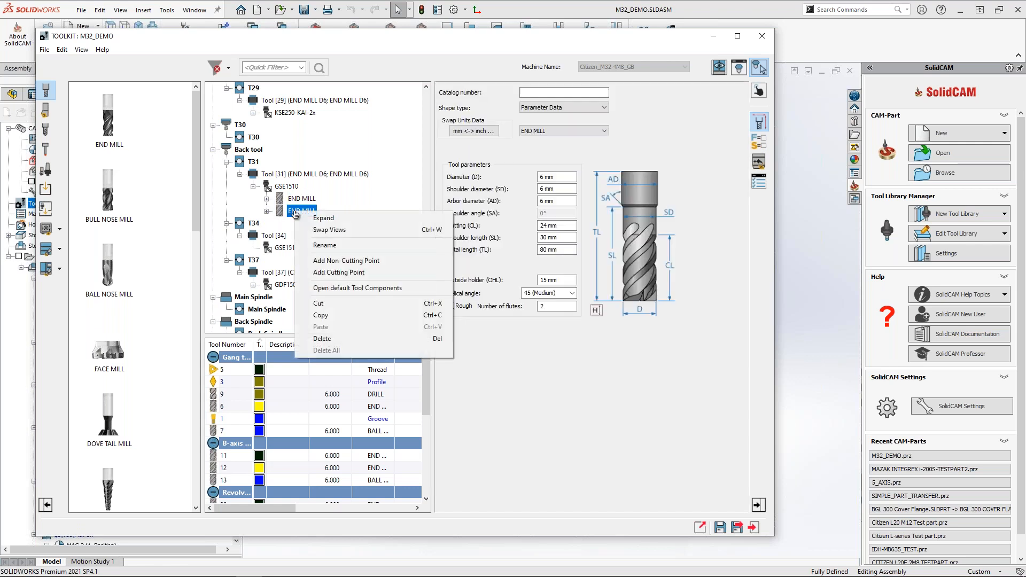
left_click(321, 316)
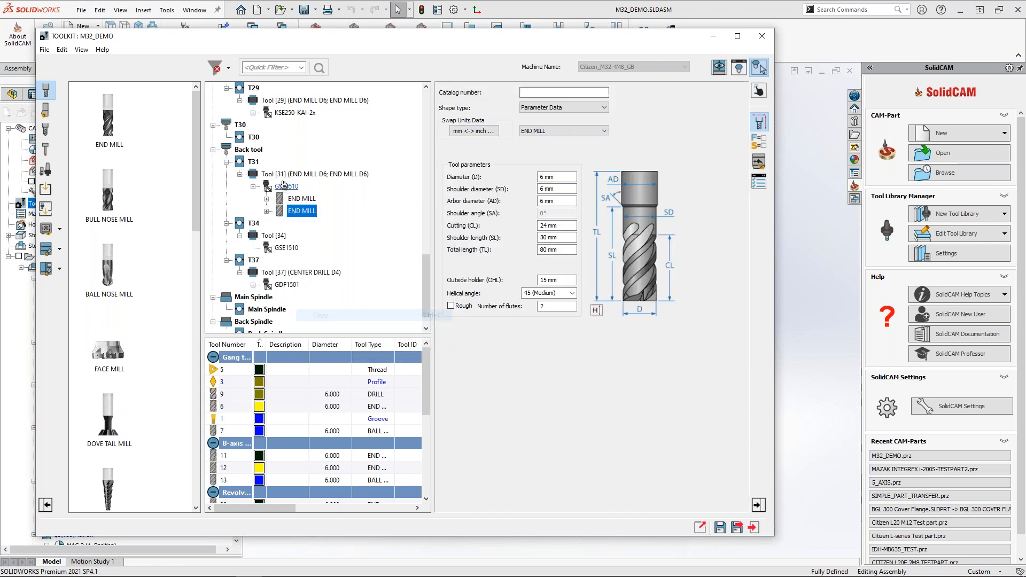
right_click(284, 186)
left_click(315, 333)
- Set the pasted end mill's outside holder length to 15 mm with the machine preview open for checking, and close the preview
left_click(718, 67)
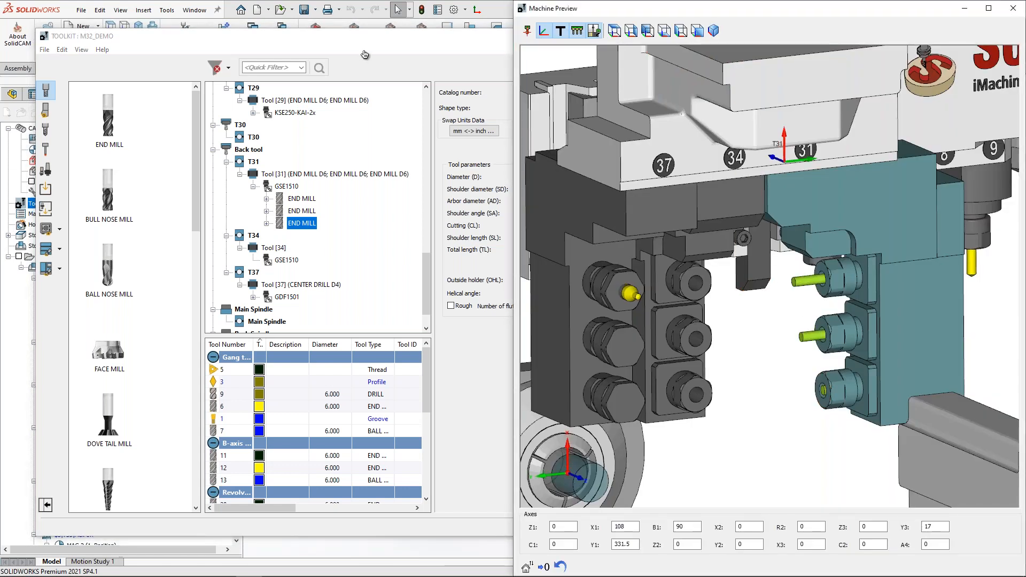
left_click_drag(367, 41, 236, 51)
left_click_drag(429, 292, 378, 292)
type("15")
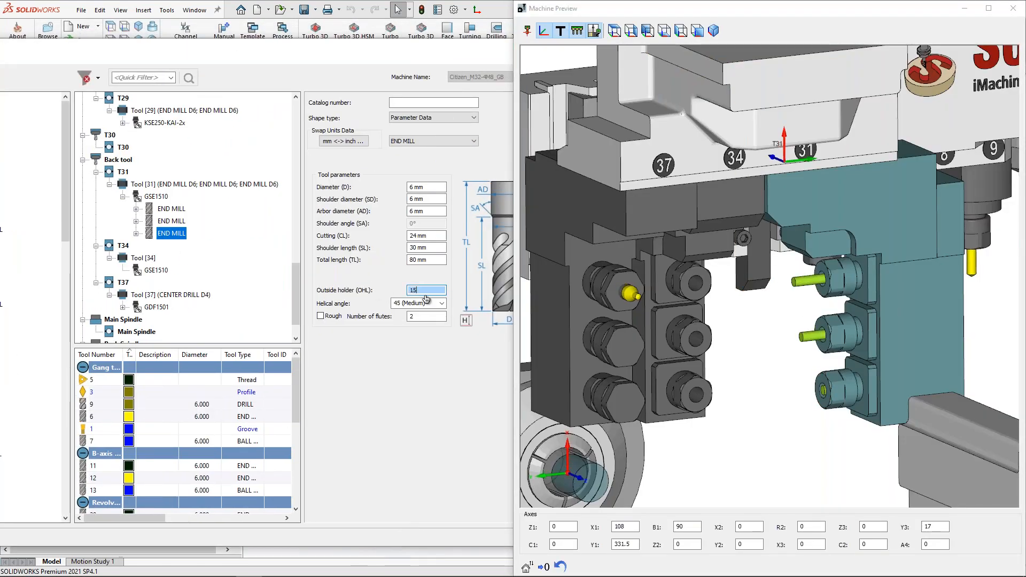
left_click(429, 260)
left_click(233, 235)
left_click(1013, 8)
- Inspect the tool number, tool ID and offset number of each of the three end mills on station T31
left_click(171, 209)
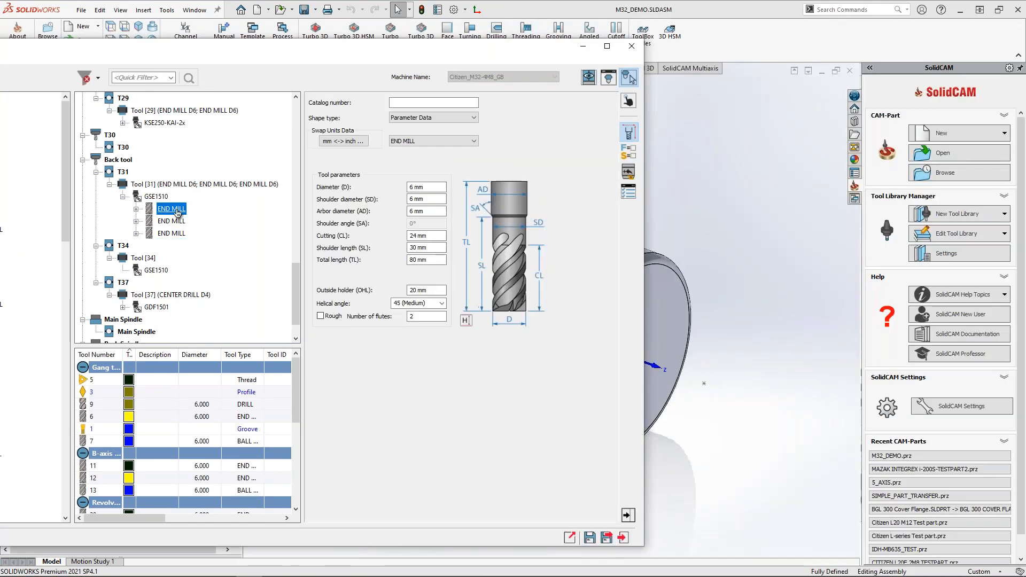
left_click(628, 102)
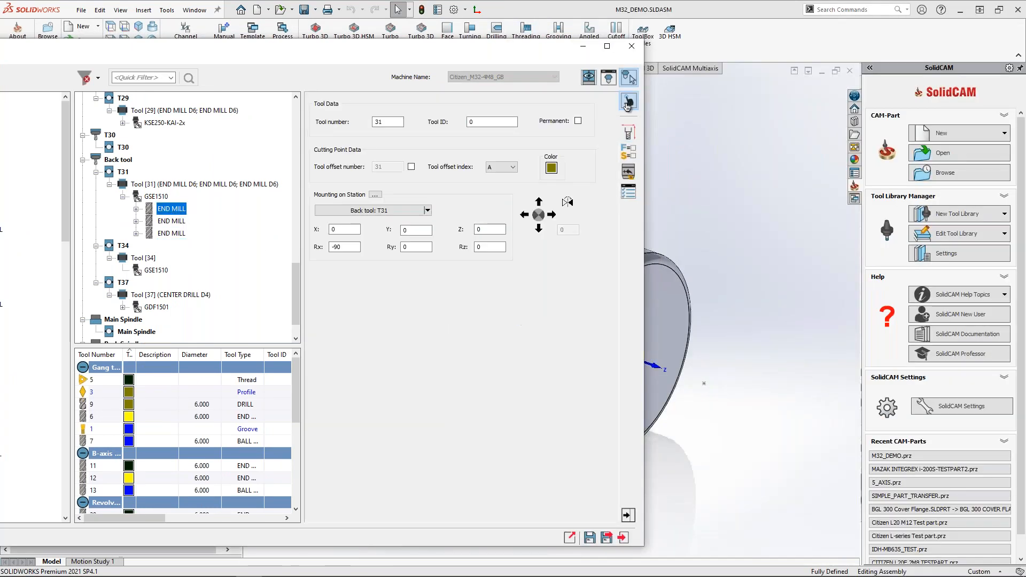
left_click(398, 122)
double_click(498, 123)
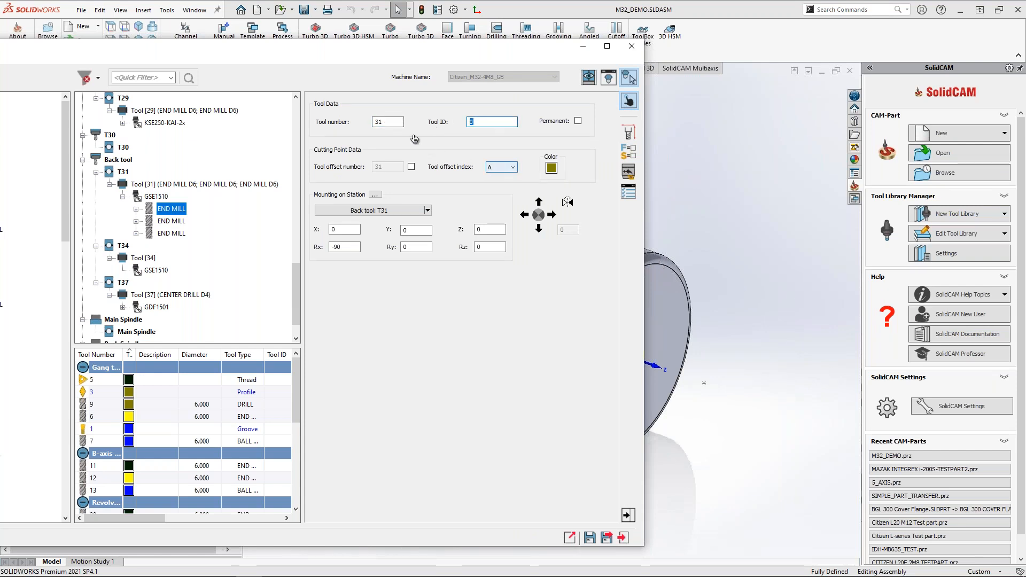
left_click(171, 221)
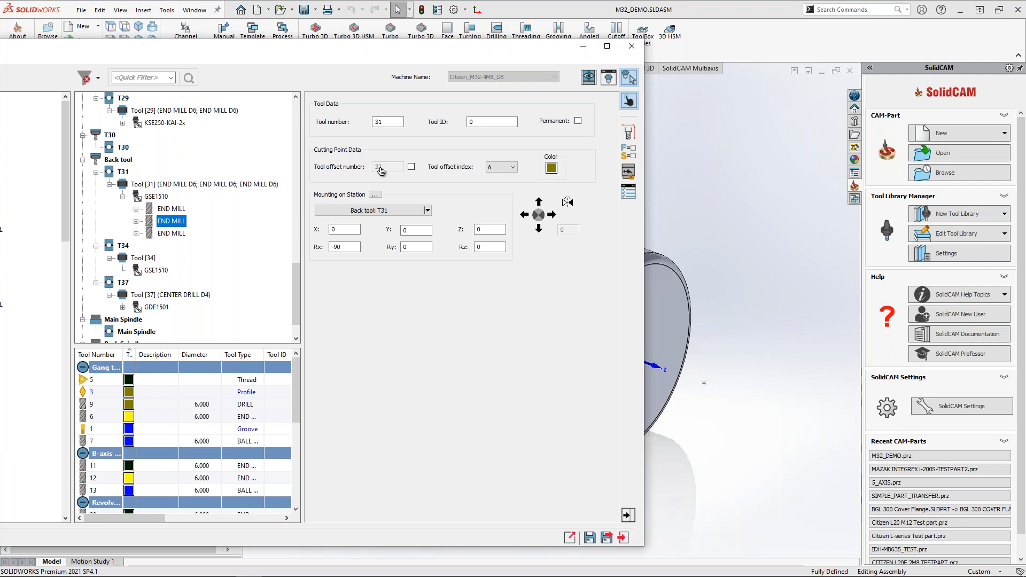
left_click(172, 234)
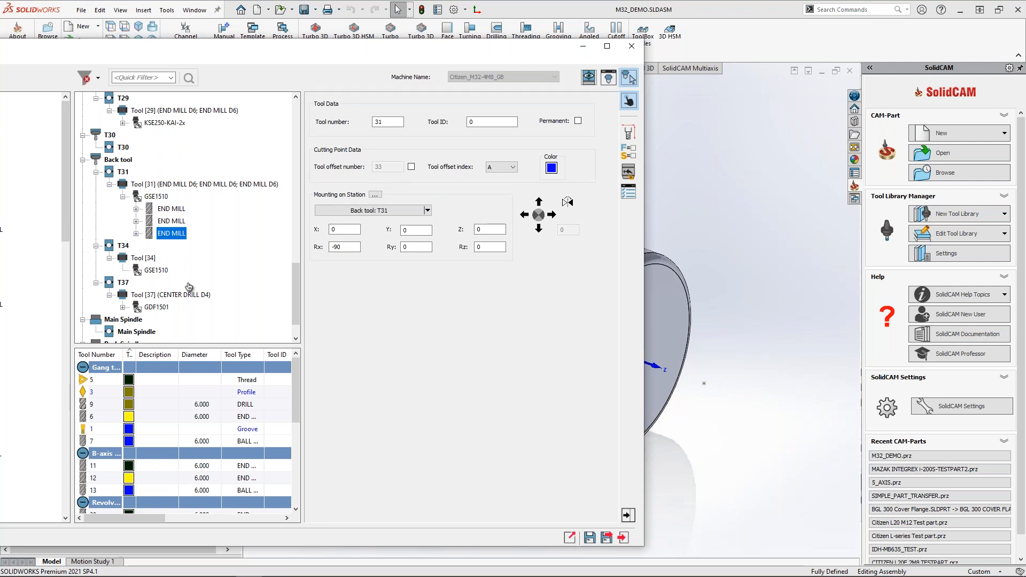
- Add a sub-tool to holder GSE1510 on station T31 and move its first end mill into it
left_click(156, 197)
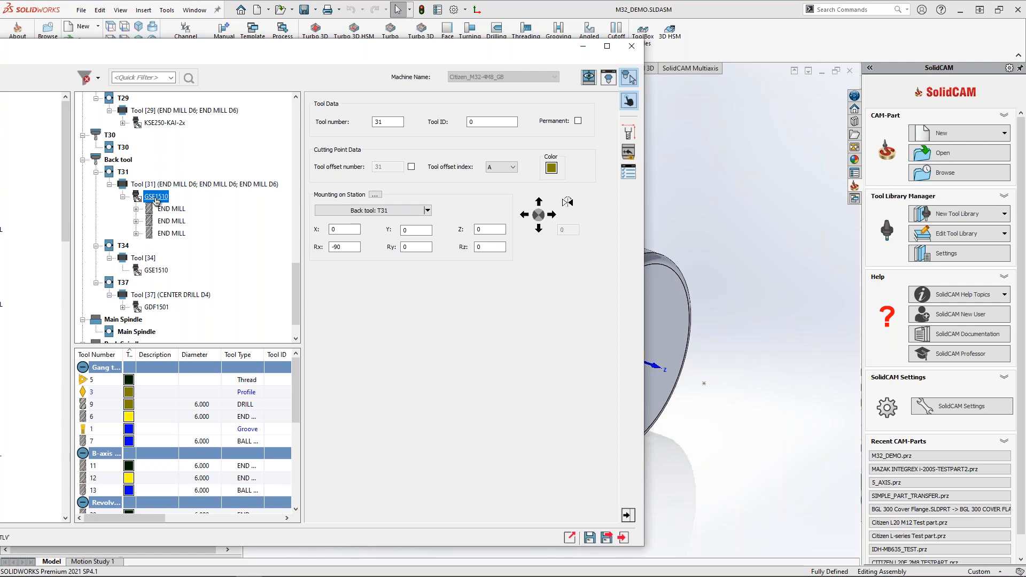
right_click(157, 200)
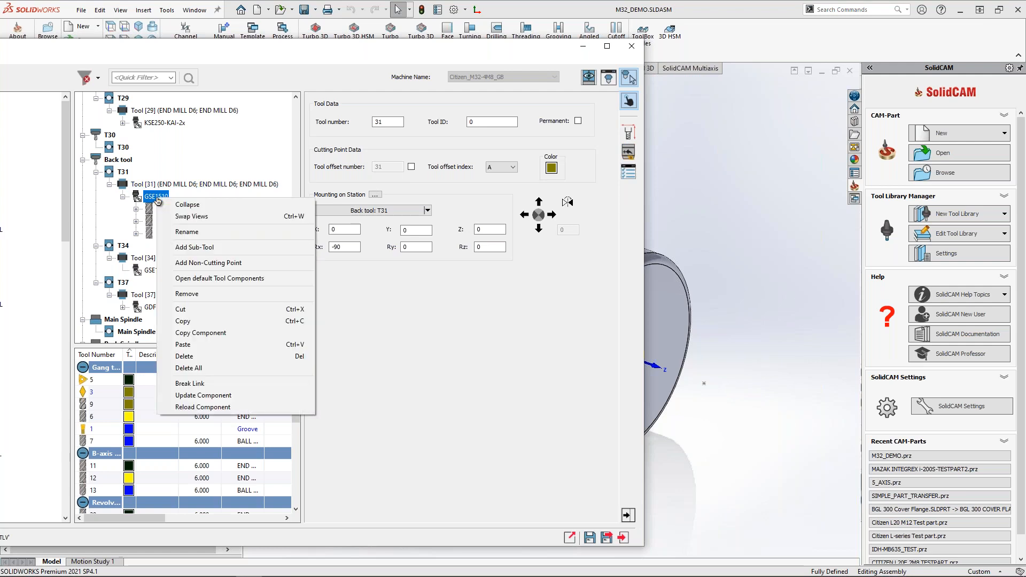
left_click(228, 248)
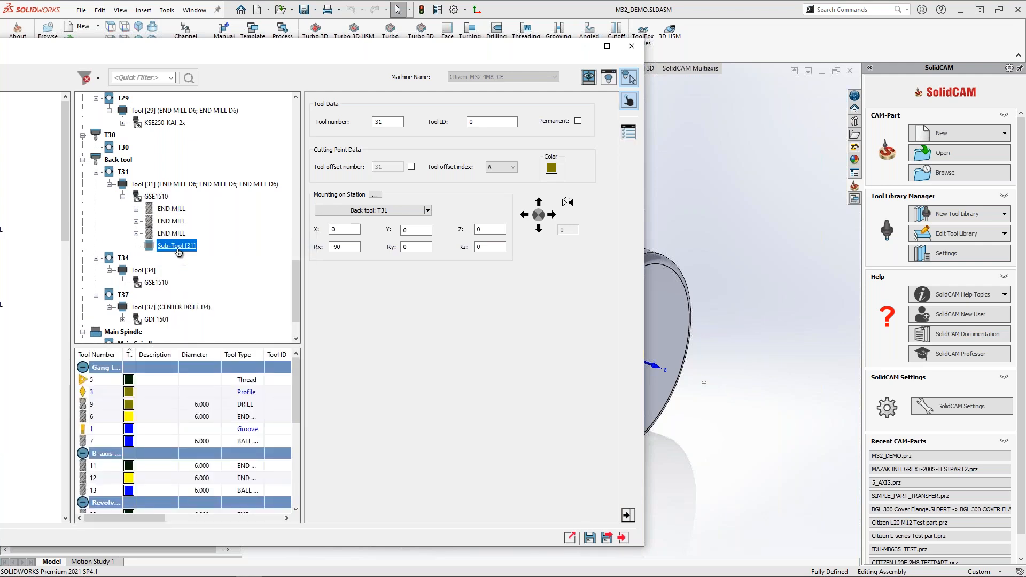
left_click_drag(166, 210, 177, 246)
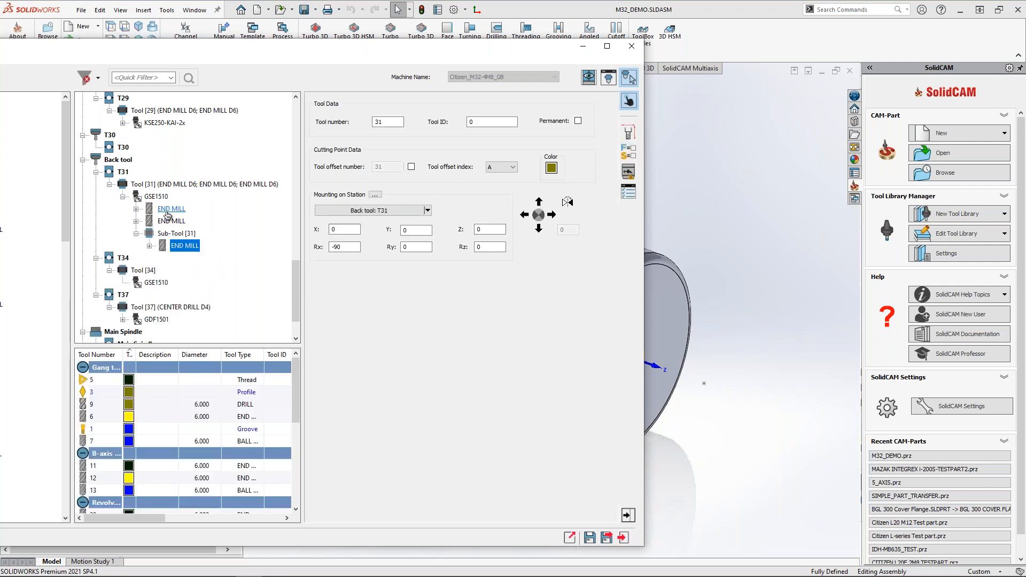
- Add two more sub-tools to holder GSE1510 on T31 and move one of the remaining end mills into each
right_click(184, 247)
left_click(192, 248)
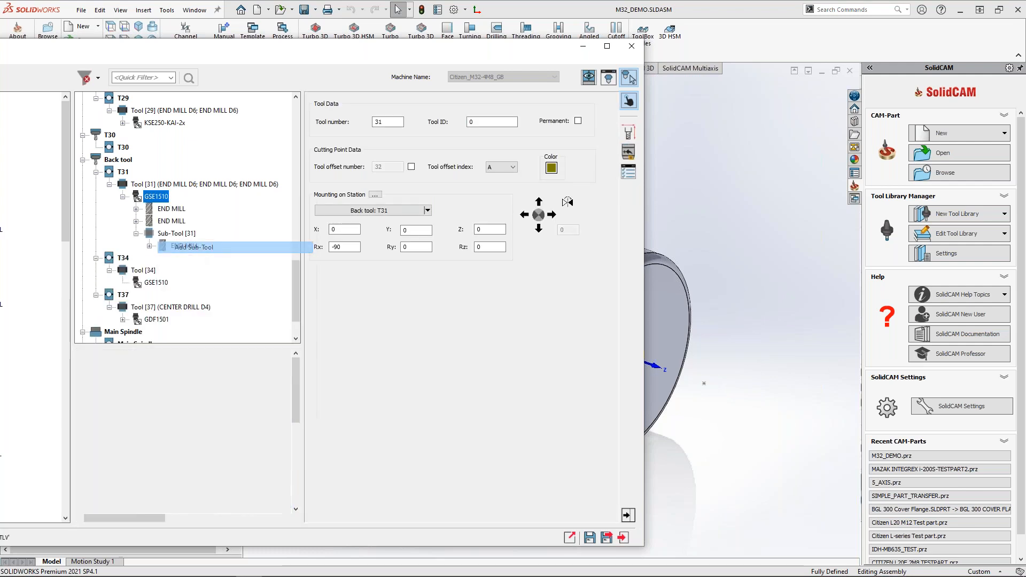
left_click_drag(171, 221, 181, 258)
left_click(160, 197)
right_click(163, 199)
left_click(198, 247)
left_click_drag(166, 212, 182, 270)
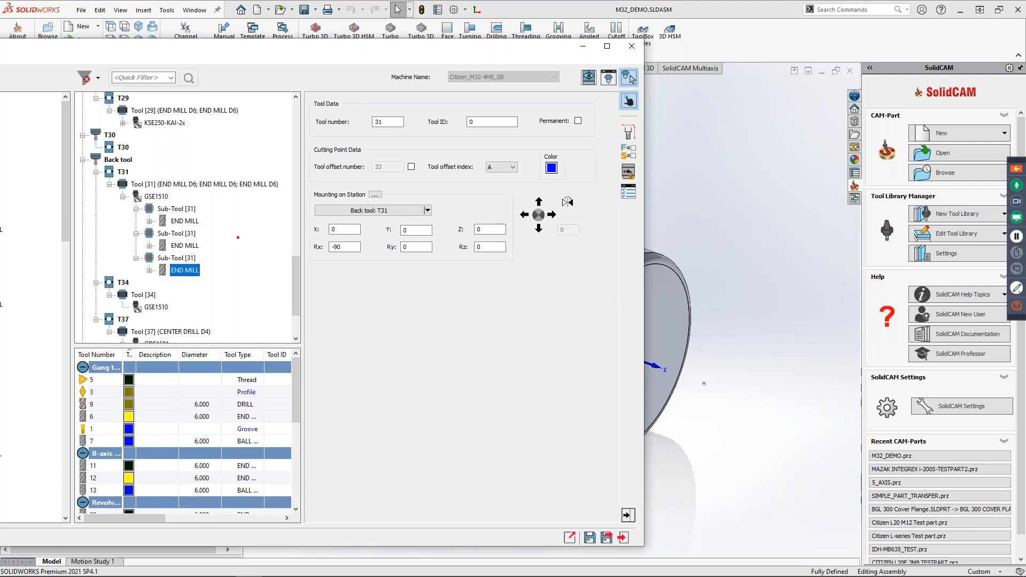
type("MC")
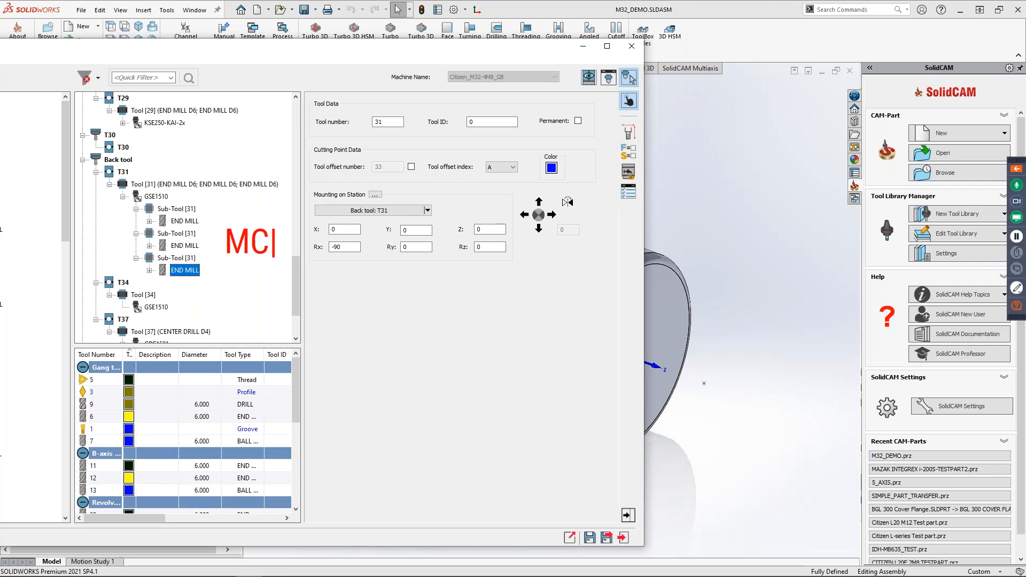
type("TI = NO")
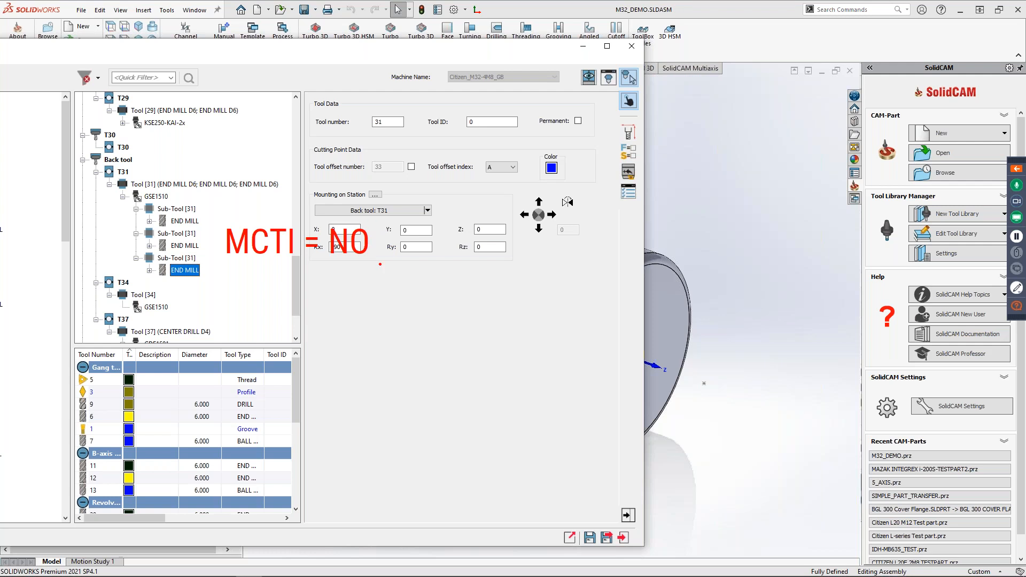
- Review the tool data of the three sub-tools on T31, and save and exit the ToolKit
left_click(170, 209)
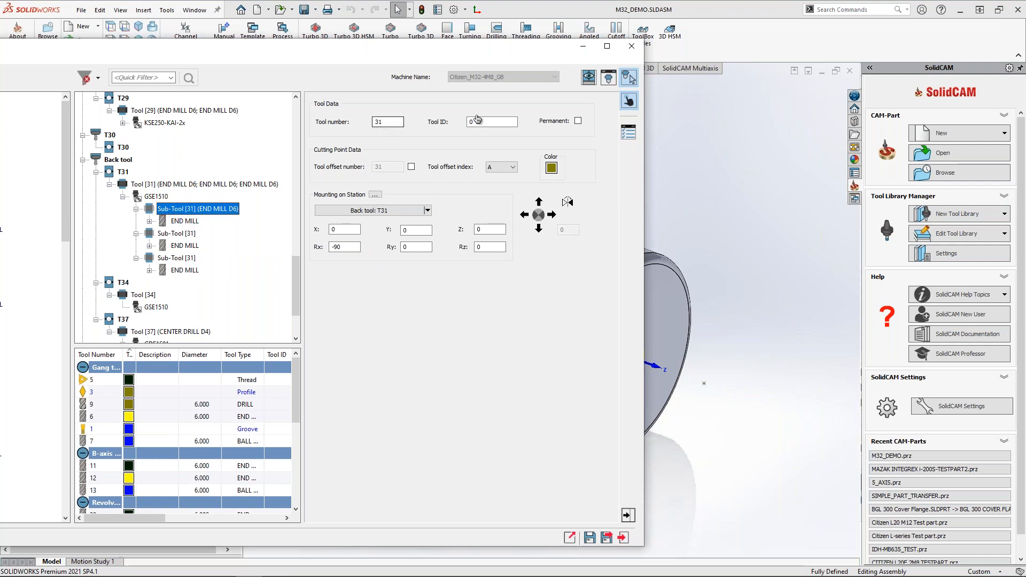
left_click(184, 233)
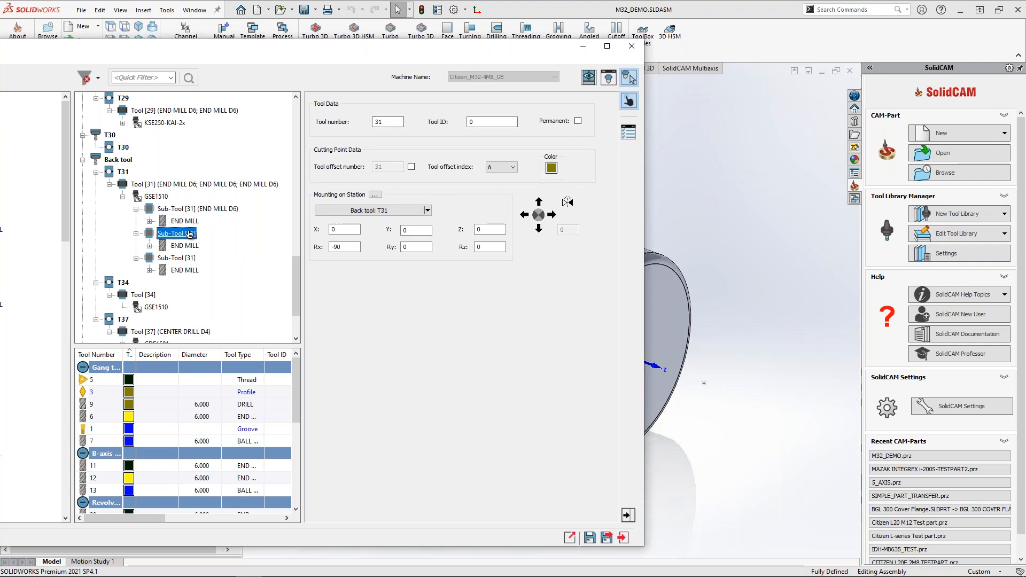
left_click(197, 258)
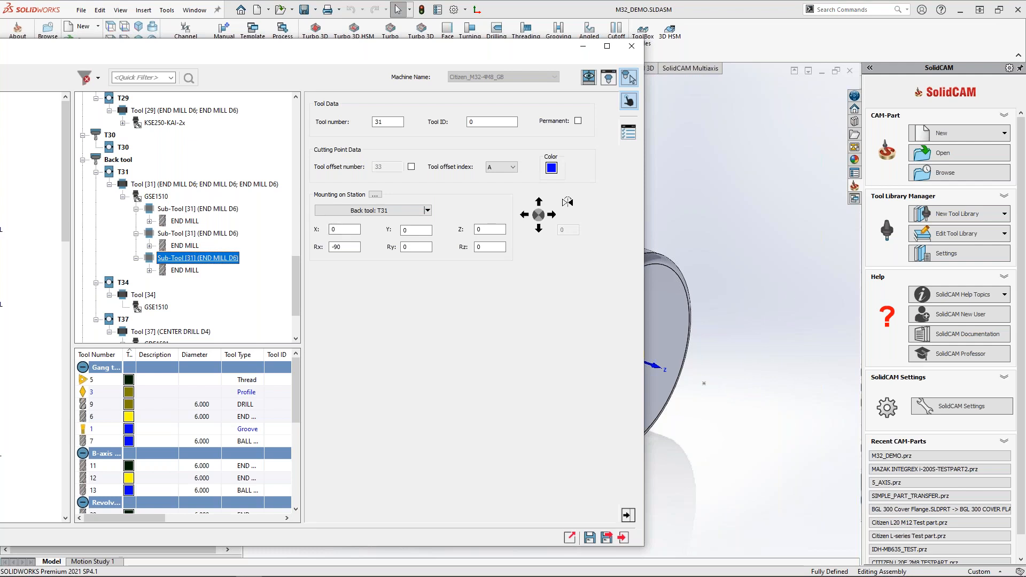
left_click(606, 537)
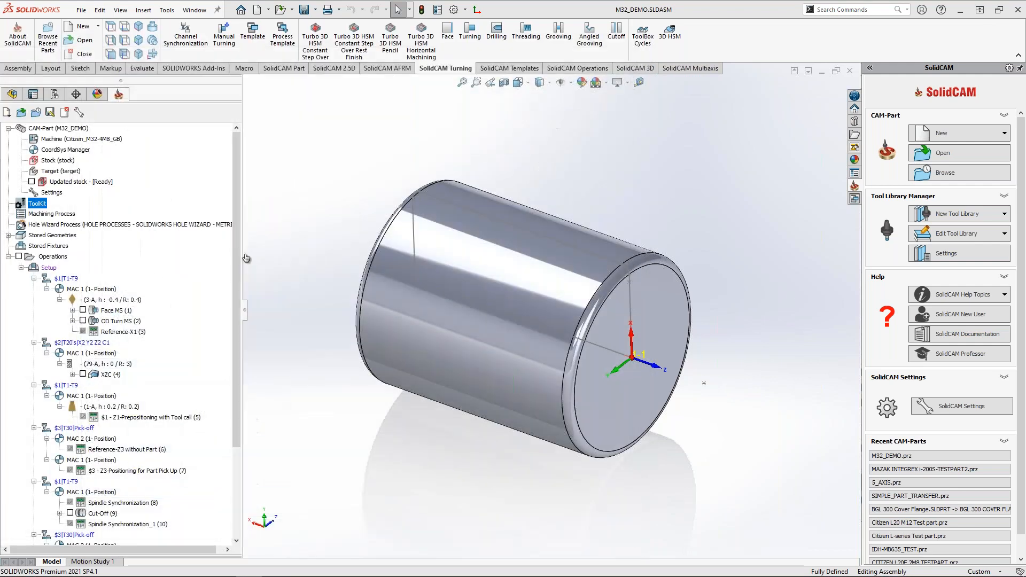
- Open the Citizen_M32-4M8_GB machine definition and set the Back tool turret's Multi-Cutter Tool Item to YES
double_click(102, 140)
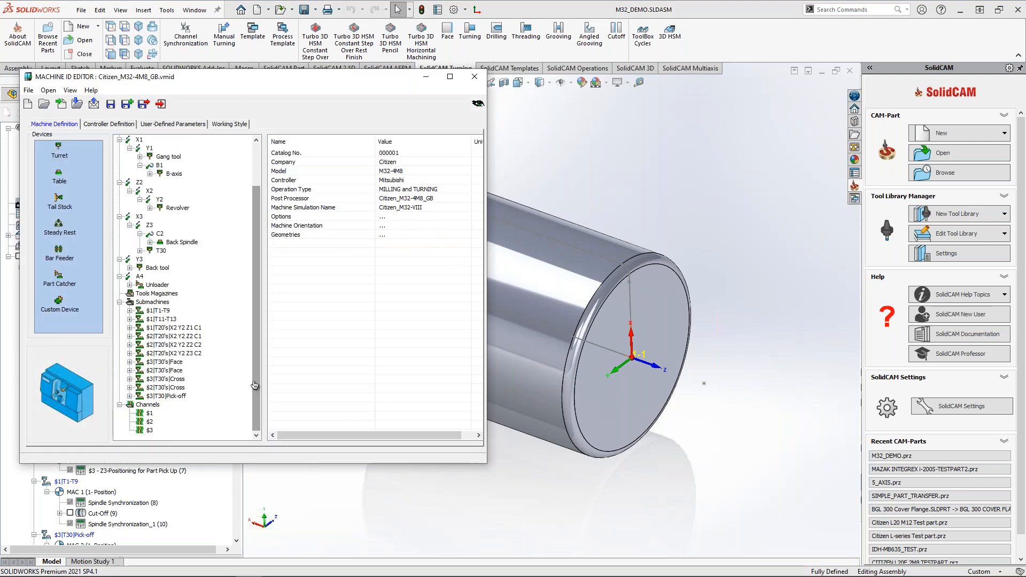
left_click(157, 268)
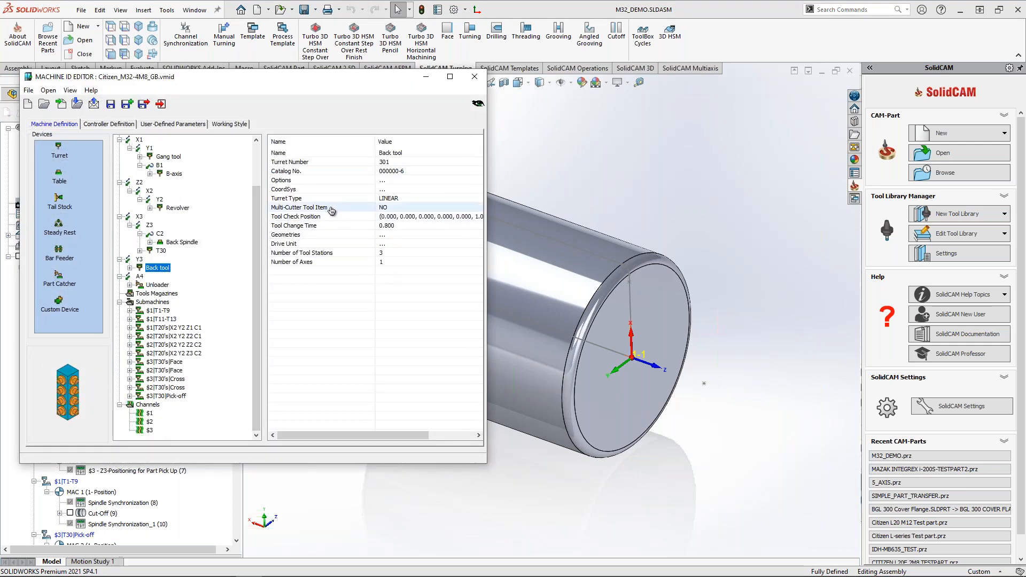
left_click(396, 210)
left_click(396, 218)
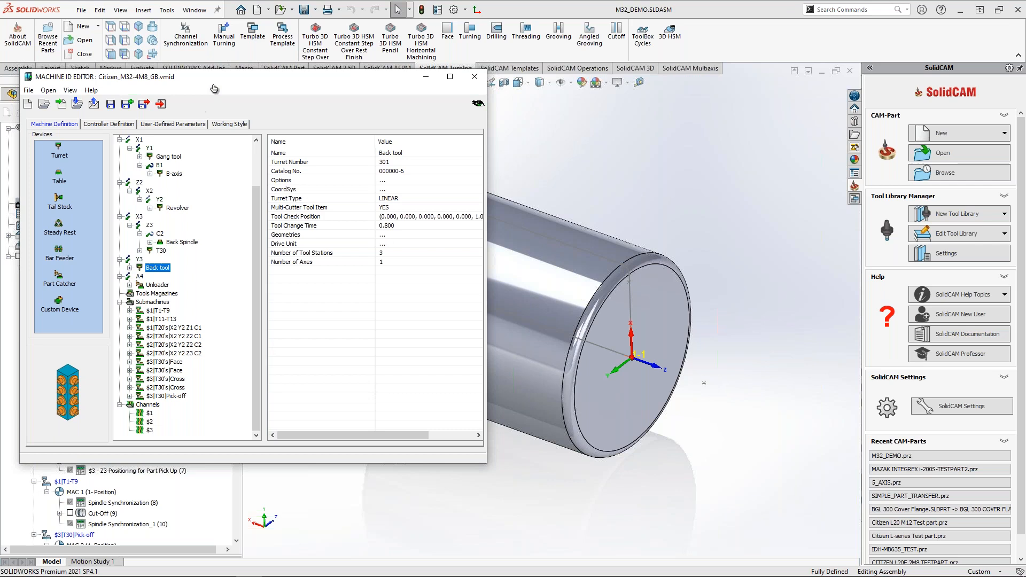
- Set the entries of the Index Table in the controller definition to D1, D2 and D3
left_click_drag(208, 81, 260, 99)
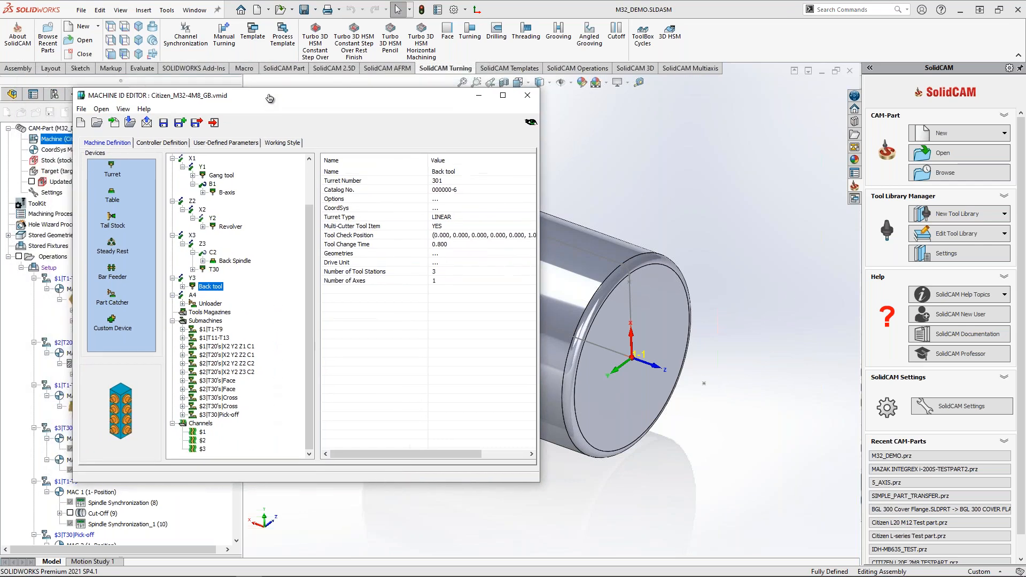
left_click(163, 143)
scroll(345, 247, "down", 2)
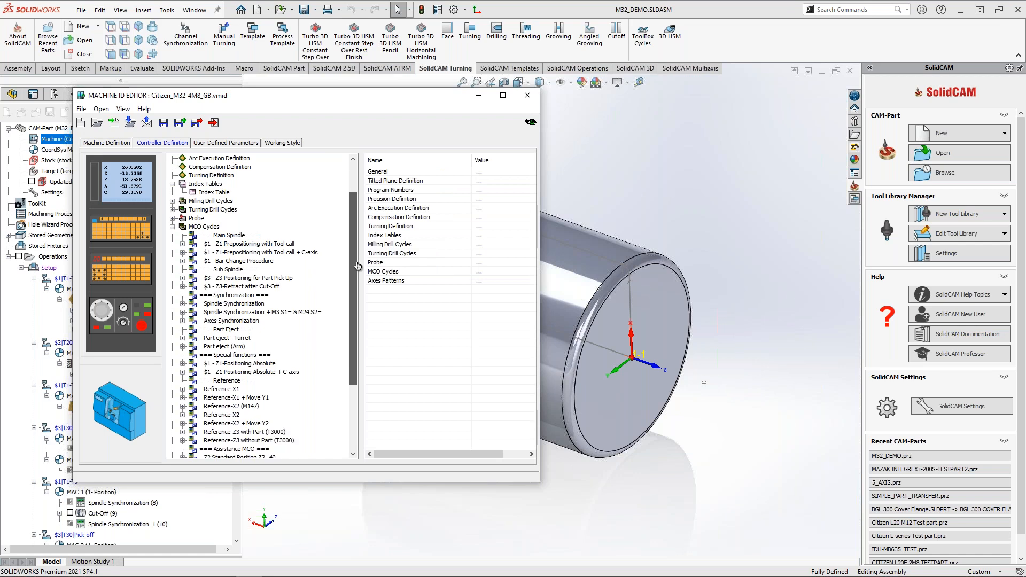
left_click(214, 226)
left_click(408, 191)
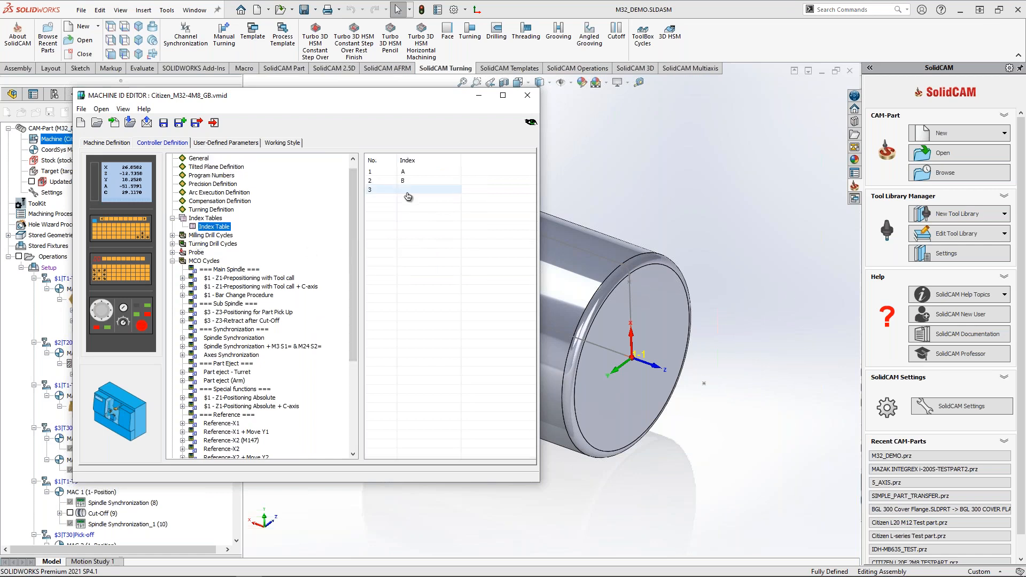
type("C")
left_click(413, 175)
left_click(411, 173)
type("D1")
left_click(413, 182)
type("D")
type("D3")
key("Return")
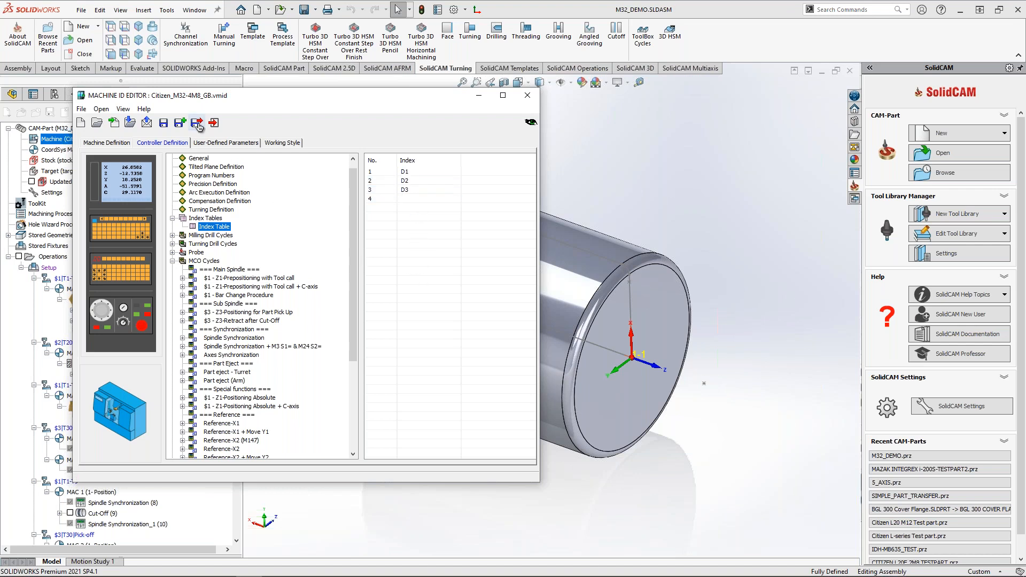
- Set the Maximum Position Index of the Back tool turret's station T31 to D3, and save and exit the machine definition
left_click(107, 143)
left_click(182, 286)
left_click(192, 320)
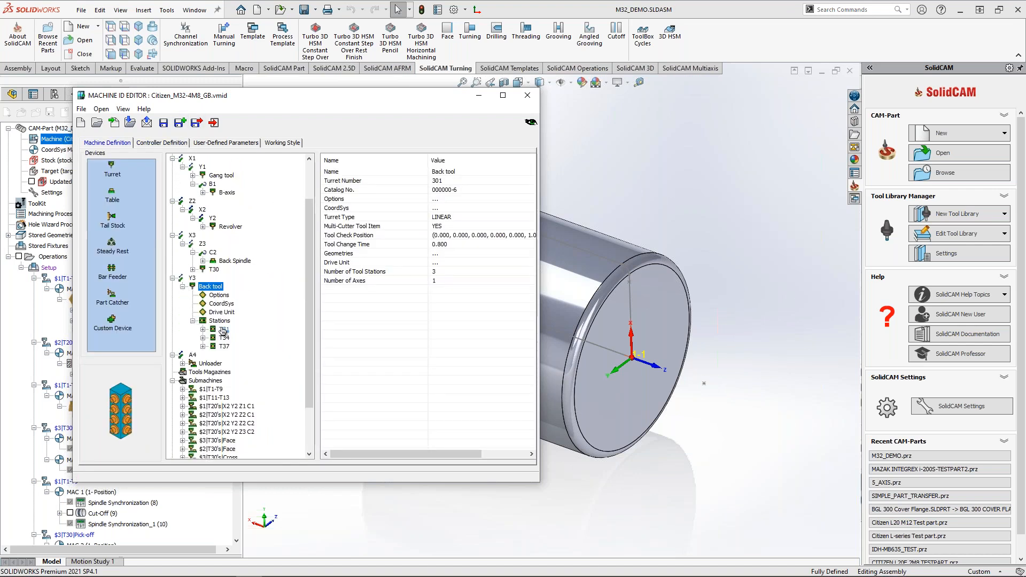
left_click(224, 329)
left_click(443, 236)
left_click(444, 236)
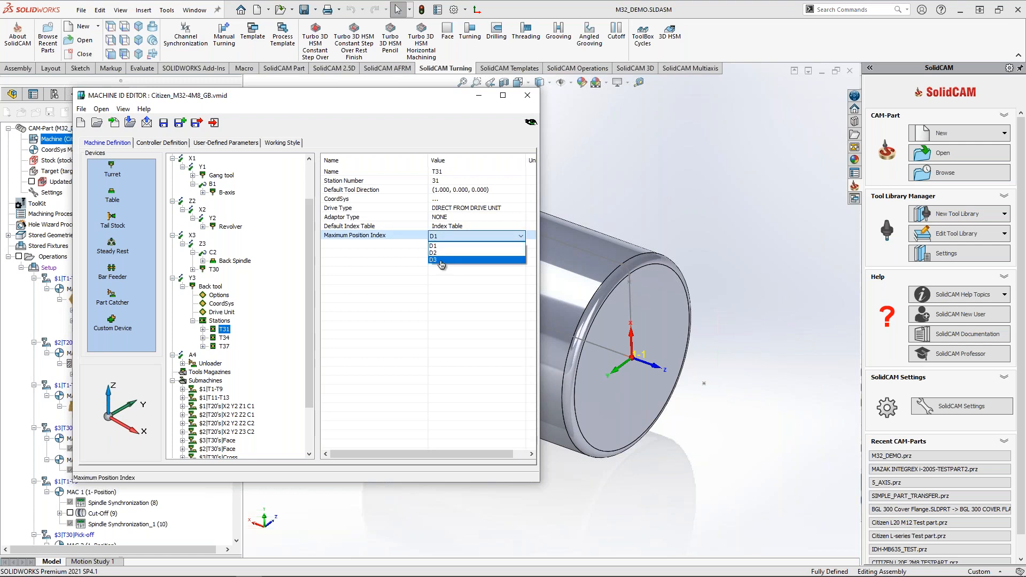
left_click(439, 260)
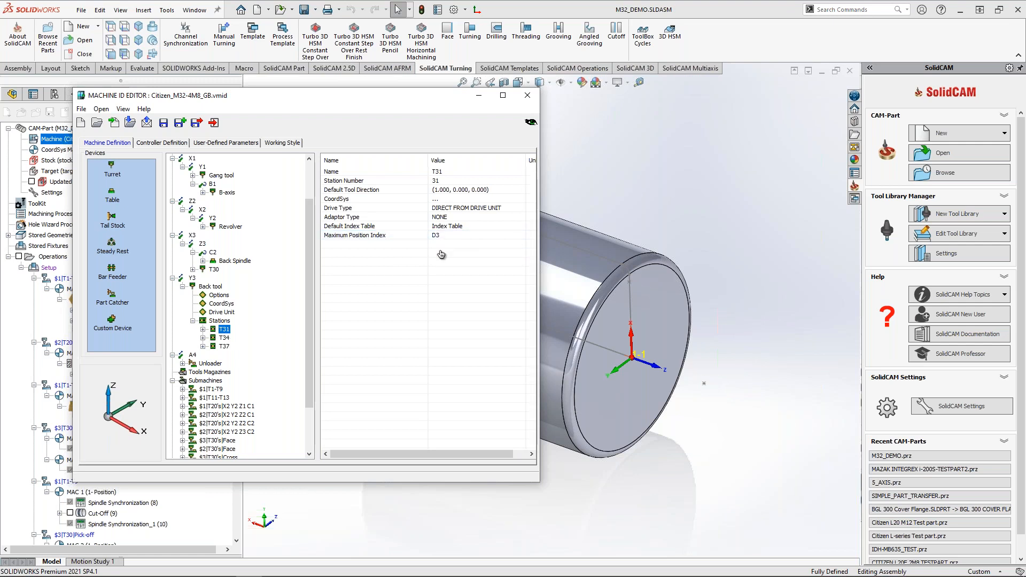
left_click(196, 125)
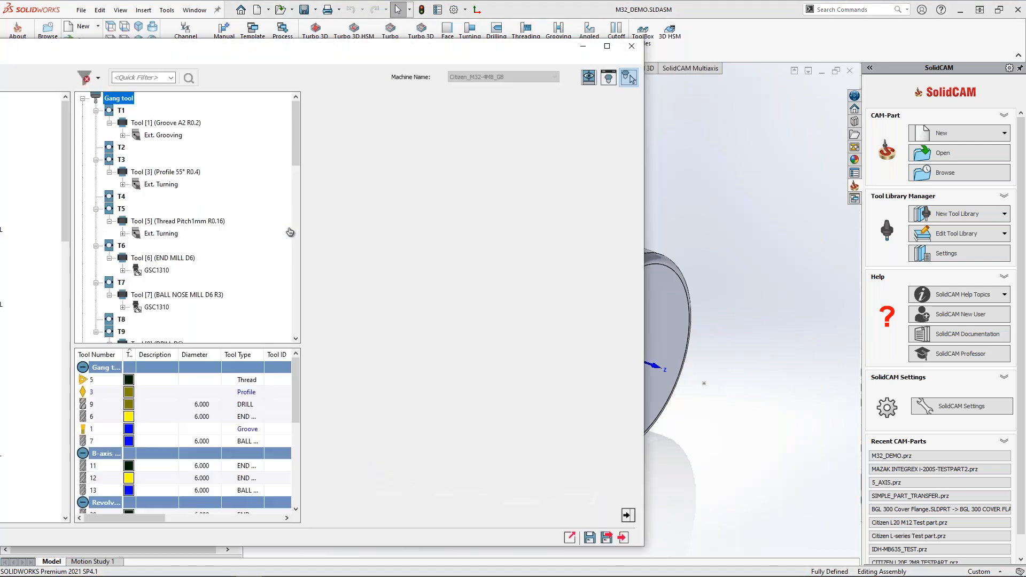
- Examine the tool number, tool ID and tool offset index of the three sub-tools in holder GSE1510 on T31 in the ToolKit
left_click_drag(297, 154, 289, 302)
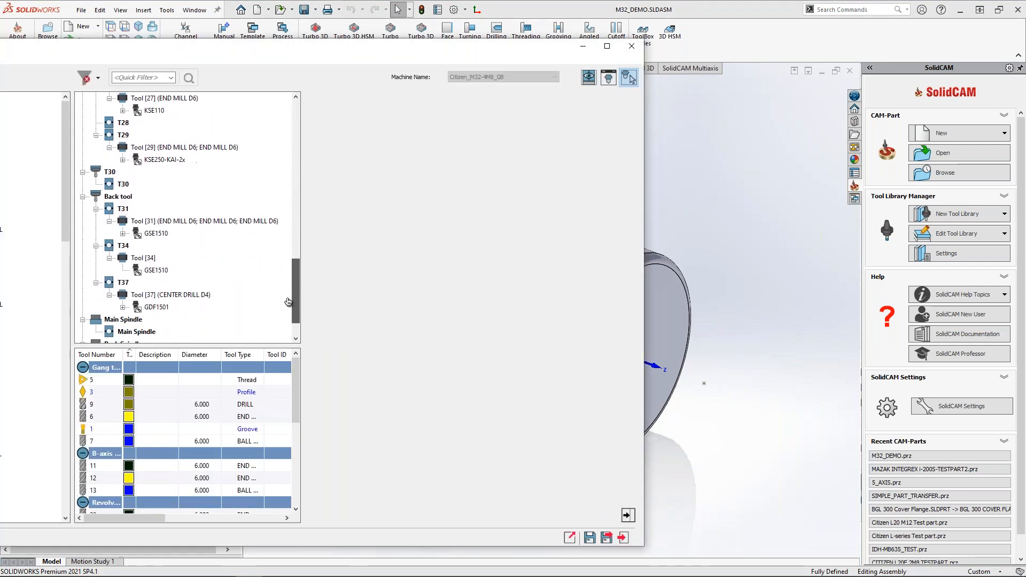
left_click(123, 234)
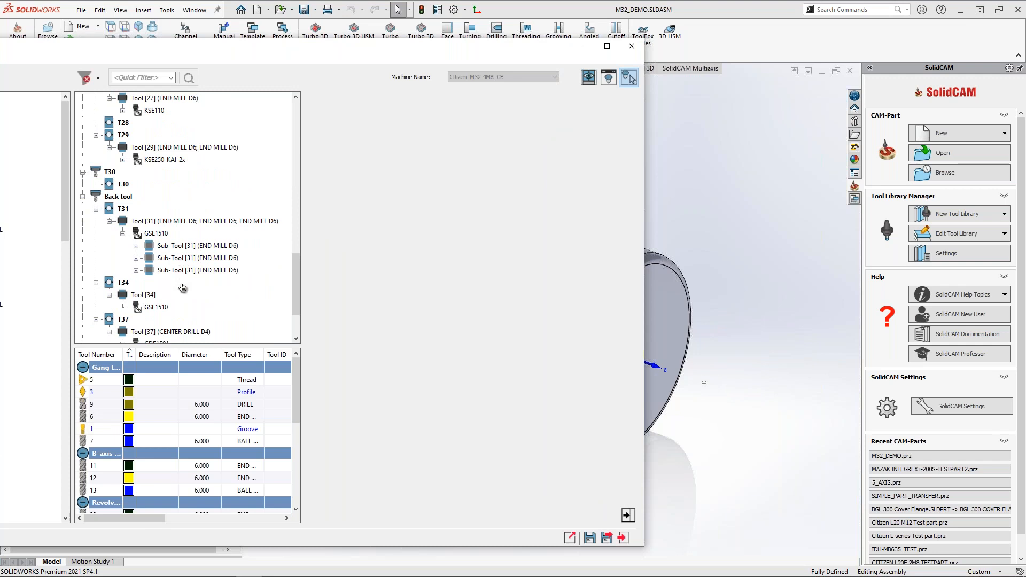
left_click(182, 246)
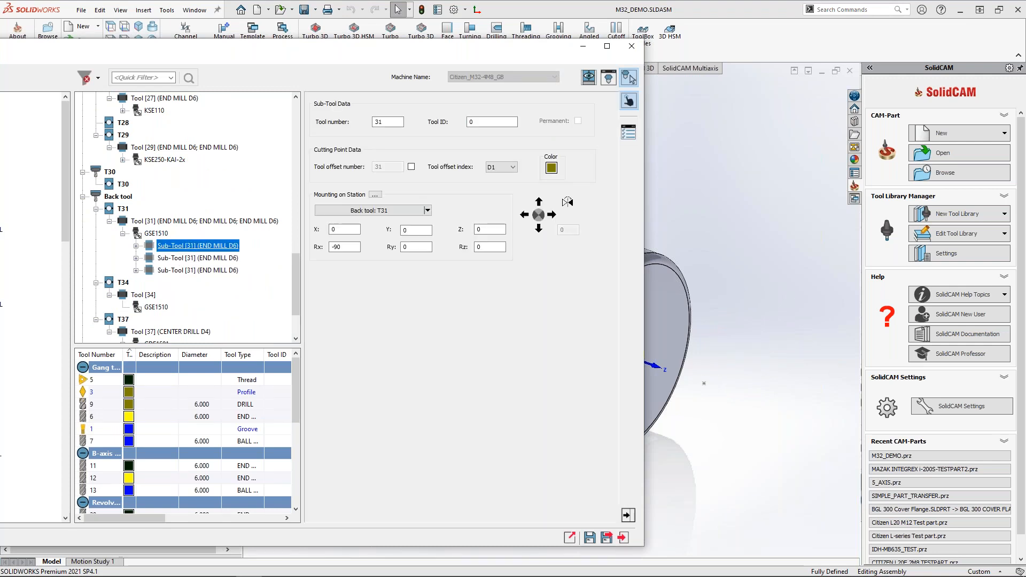
key("Down")
key("Down")
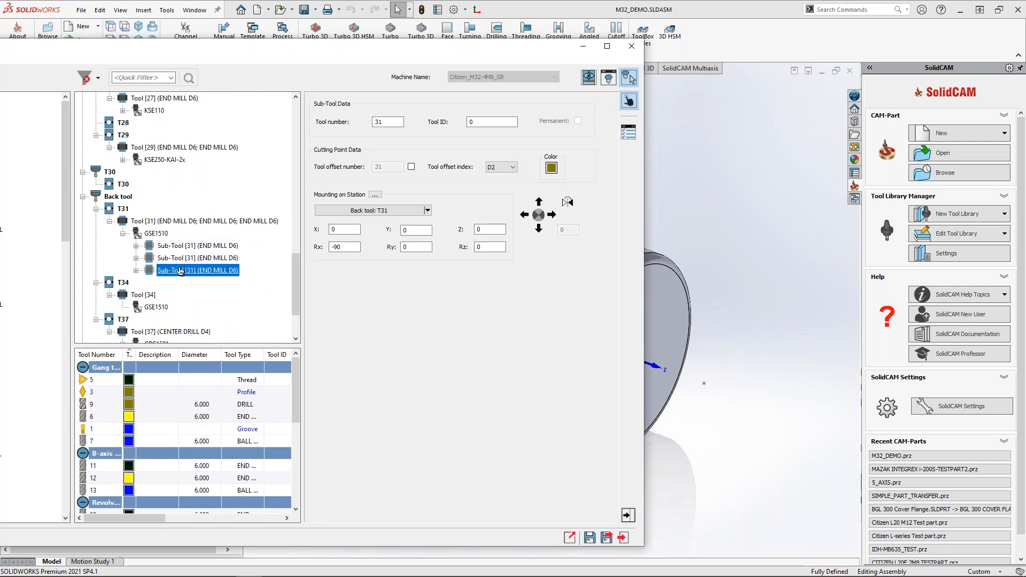
key("Up")
key("Up")
left_click(188, 259)
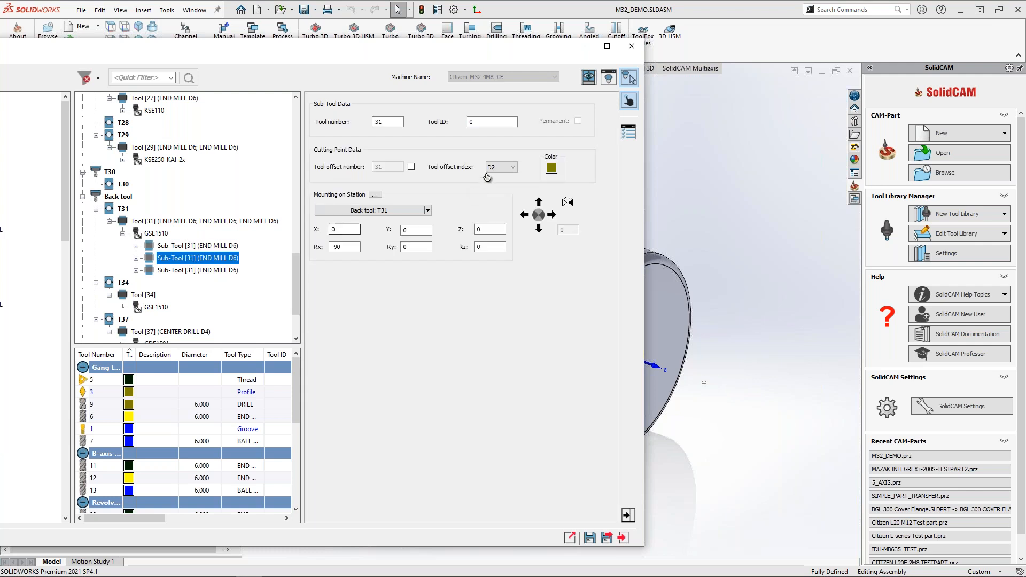
key("Down")
key("Up")
key("Up")
left_click(393, 124)
left_click(485, 123)
left_click(391, 123)
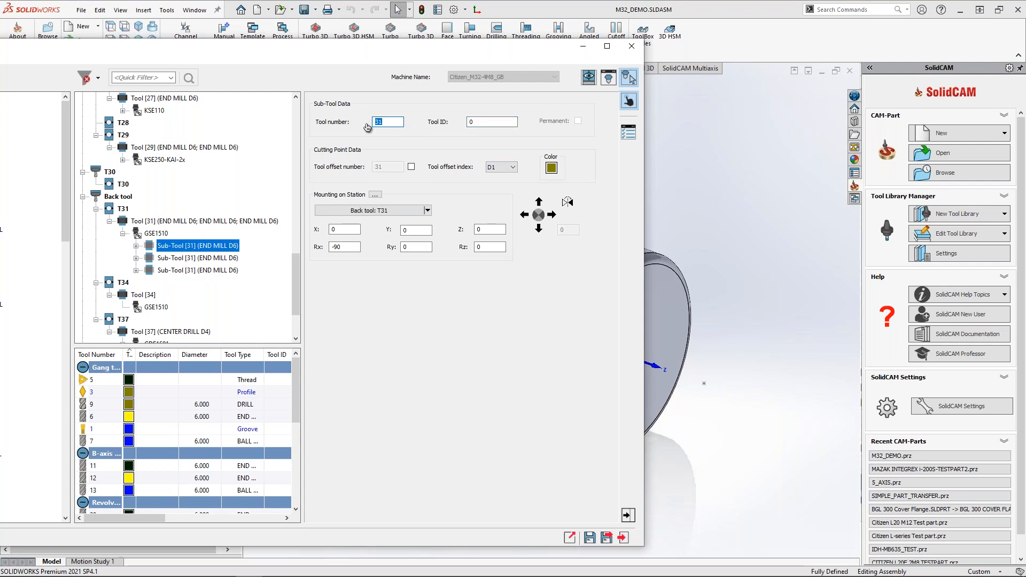
left_click(479, 123)
left_click(390, 123)
- Set the second sub-tool's number to 32, and give the first and second sub-tools the tool IDs Cutter_1 and Cutter_2
left_click(197, 258)
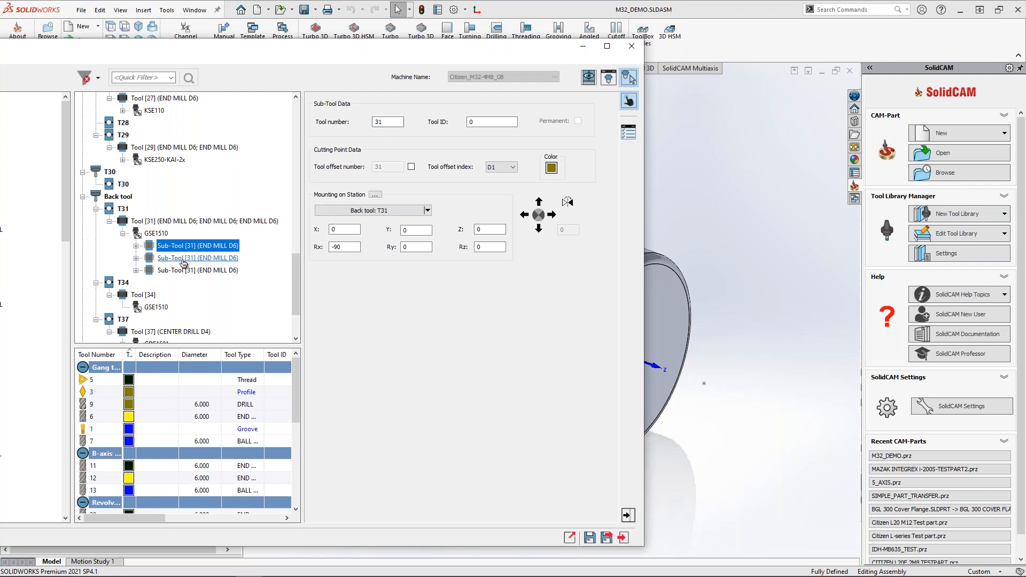
left_click(380, 123)
key("Tab")
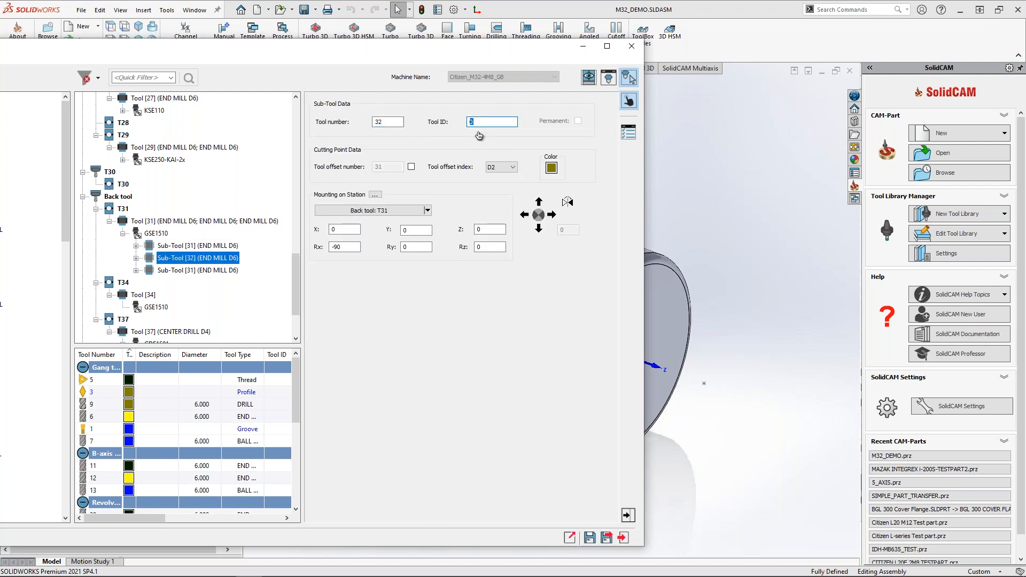
left_click(229, 245)
left_click_drag(478, 123, 460, 123)
type("Cutter_1")
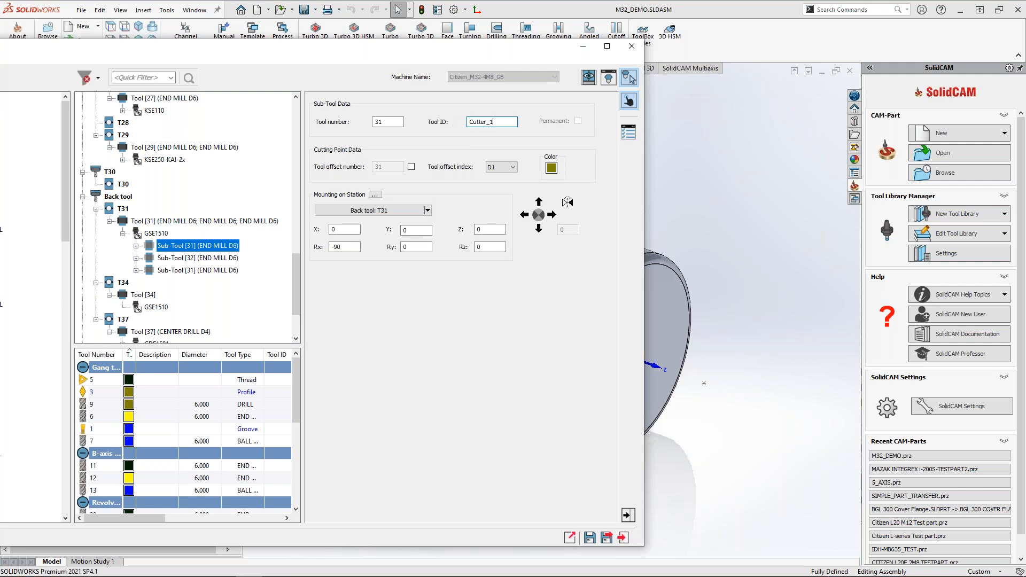
left_click(197, 258)
left_click(501, 122)
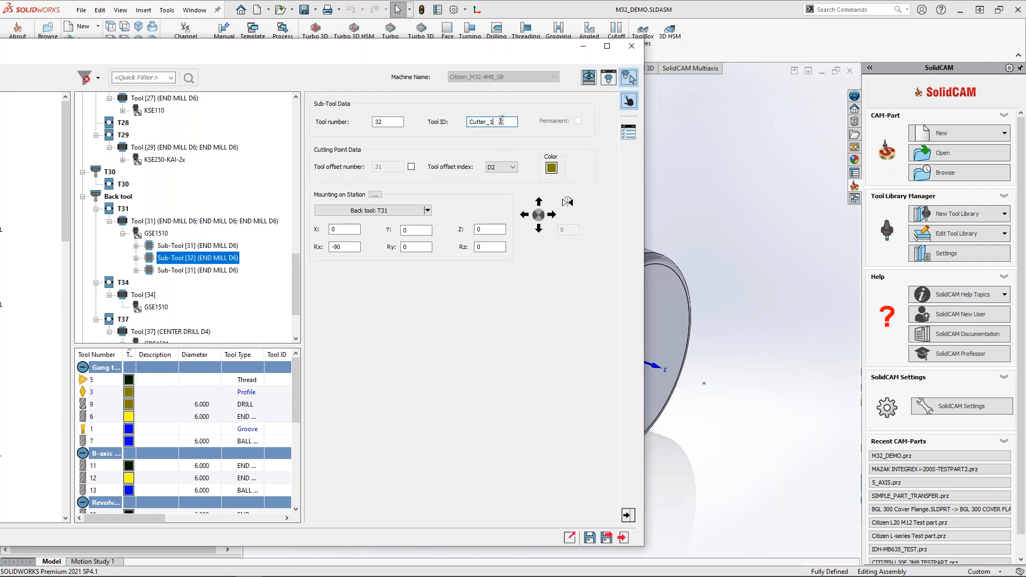
- Set the third sub-tool's number to 33 and its tool ID to Cutter_3
left_click(216, 271)
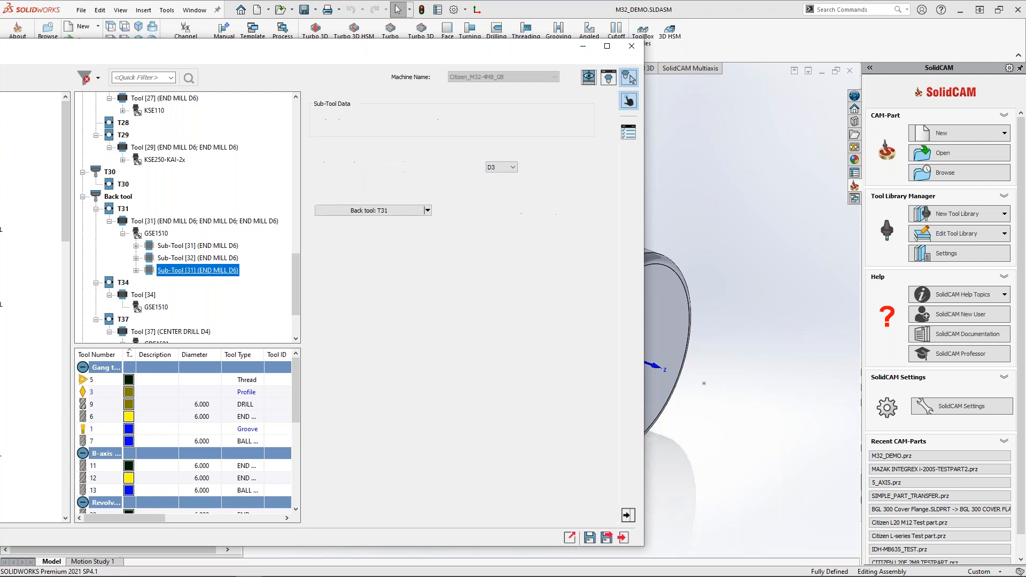
left_click_drag(388, 122, 377, 122)
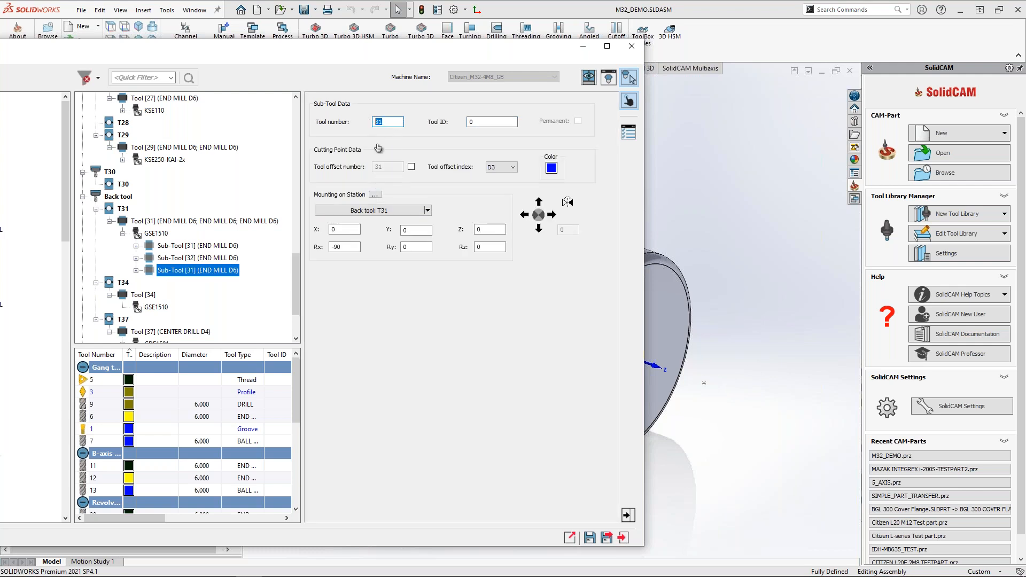
type("33")
left_click(492, 121)
type("Cutter_3")
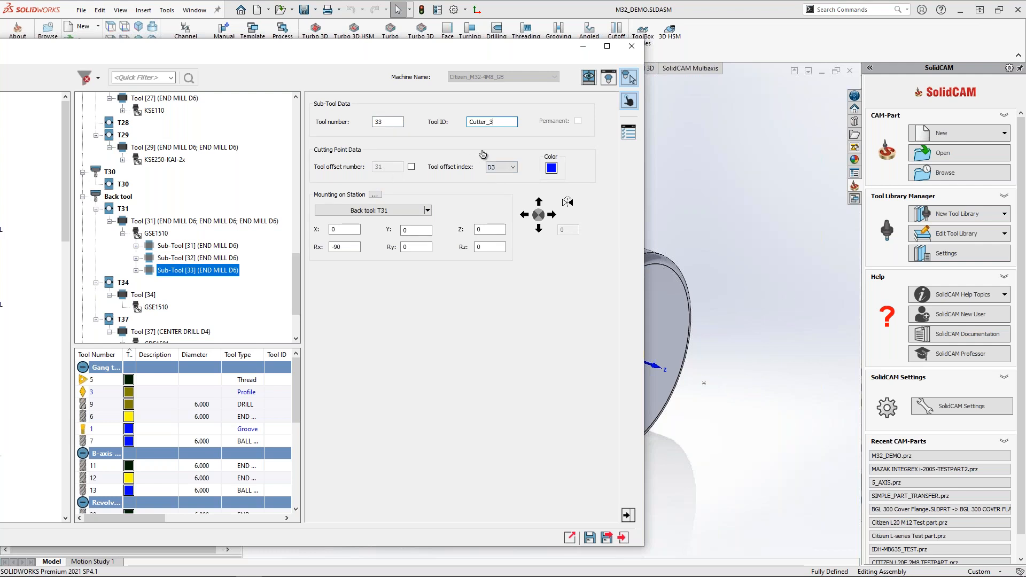
- Set the tool offset index to D1 for sub-tools 31, 32 and 33
left_click(213, 246)
left_click(503, 167)
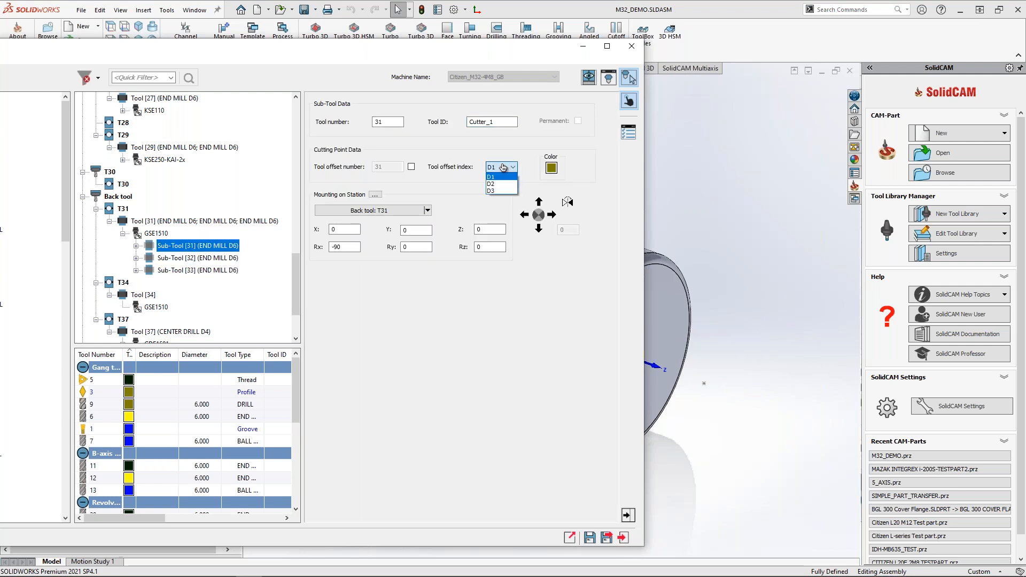
left_click(490, 183)
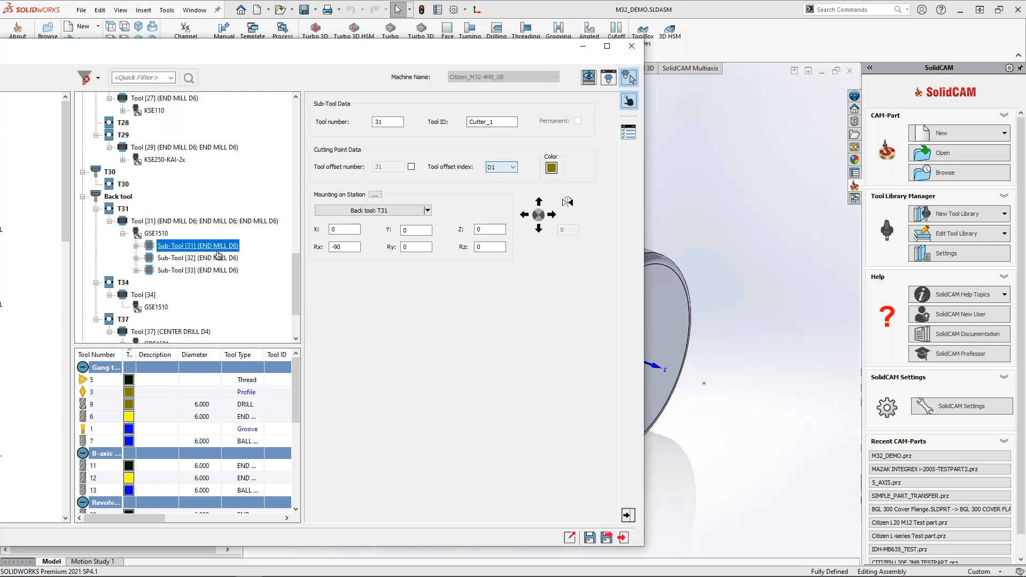
left_click(515, 168)
left_click(500, 176)
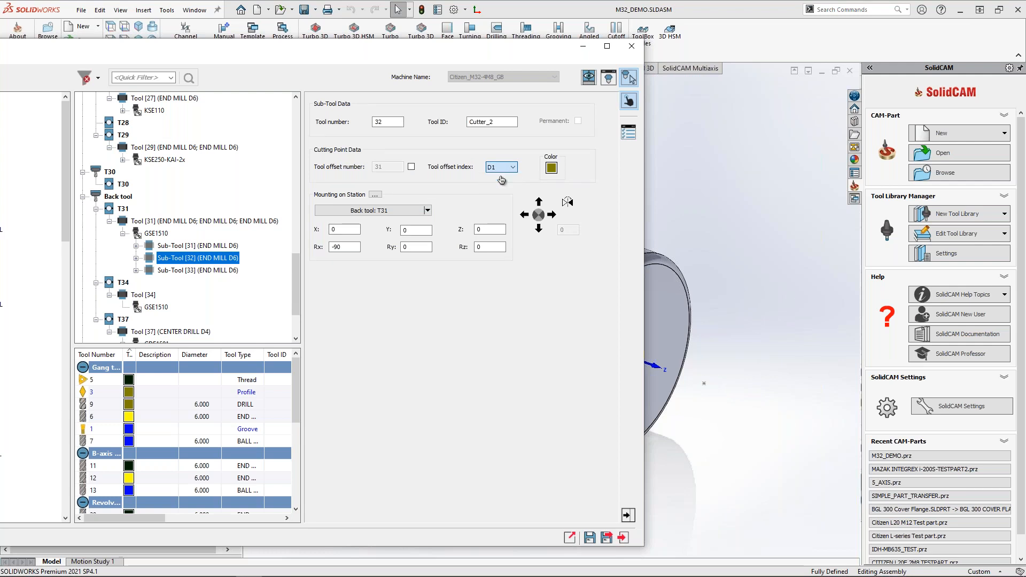
left_click(198, 269)
left_click(503, 168)
left_click(498, 175)
- Enable custom tool offset numbers for sub-tools 32 and 33, and set them to 32 and 33 respectively
key("Up")
left_click(410, 167)
double_click(378, 167)
type("32")
left_click(220, 270)
left_click(411, 167)
double_click(378, 167)
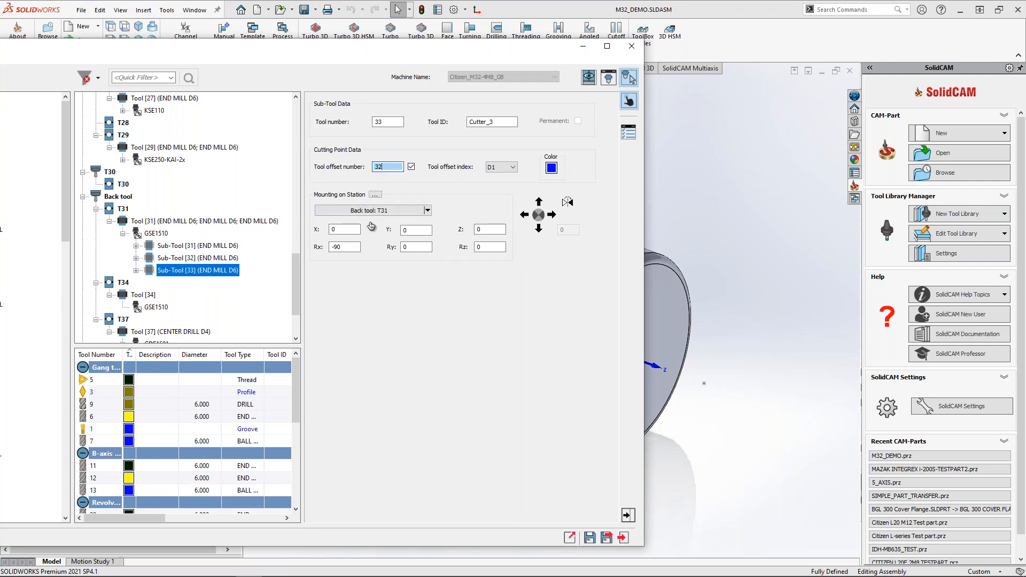
type("33")
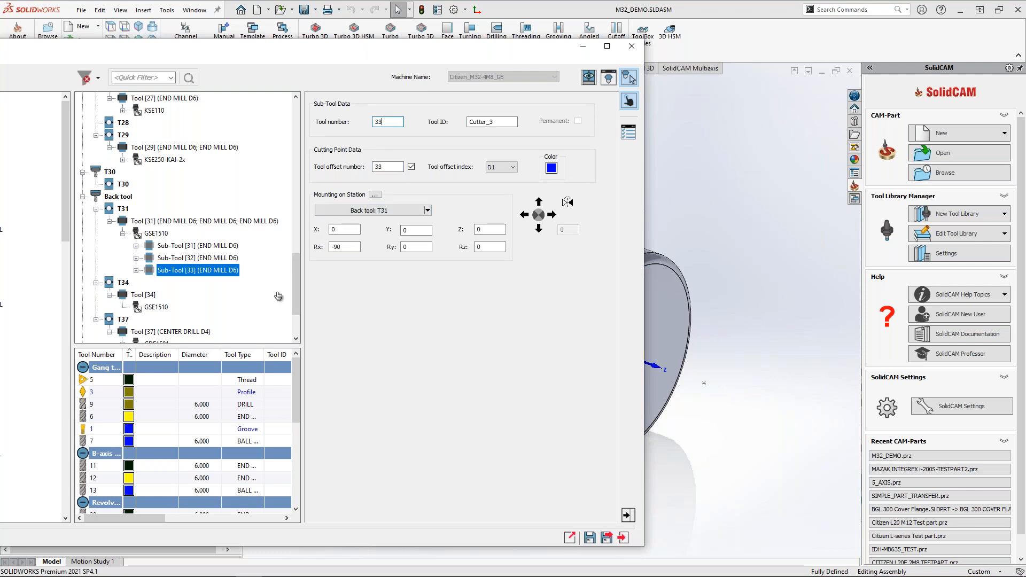
- Check the cutting point data of sub-tools 31, 32 and 33, and exit the ToolKit
left_click(199, 248)
left_click(194, 260)
left_click(193, 271)
left_click(185, 257)
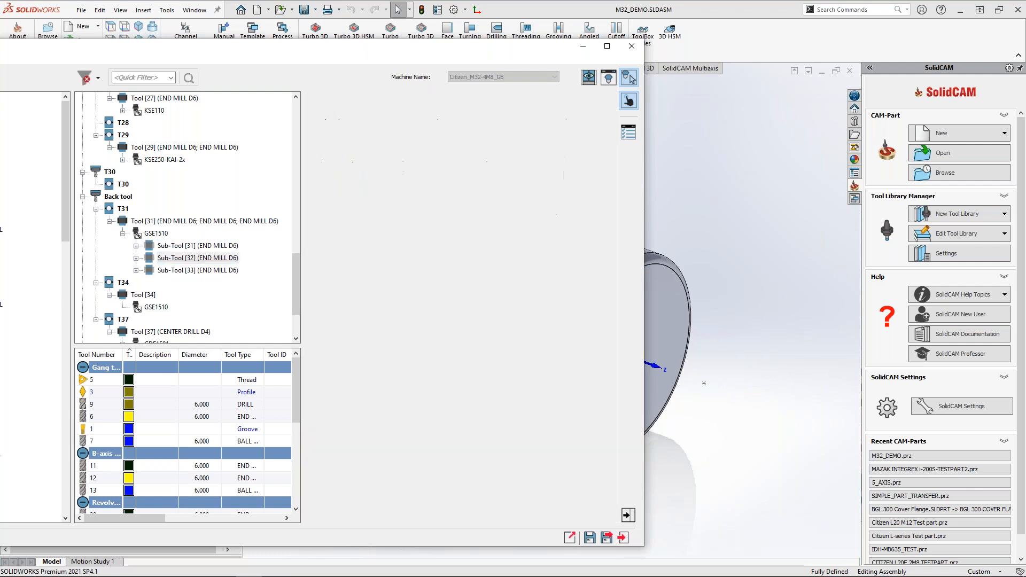
left_click(184, 271)
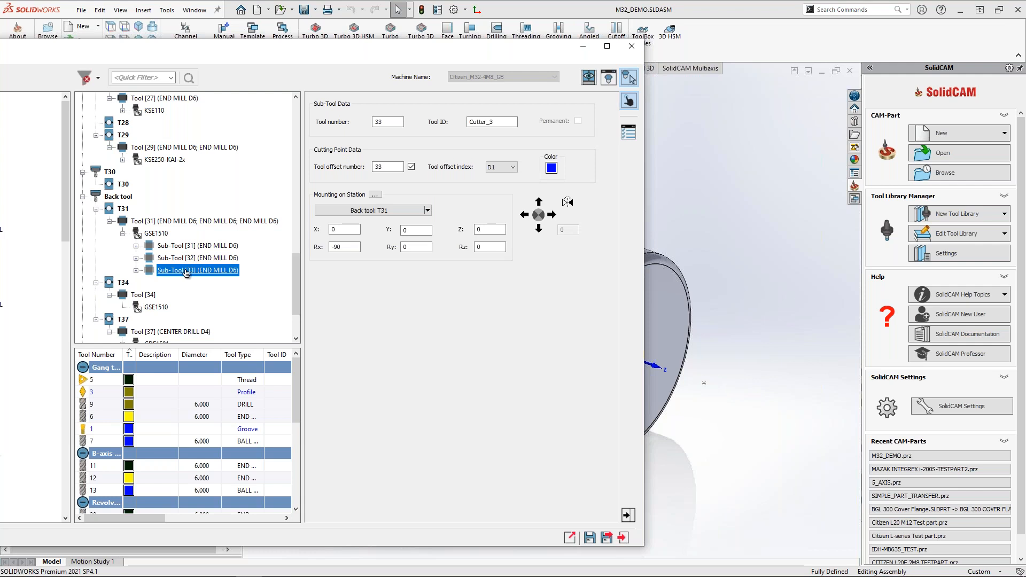
left_click_drag(299, 52, 410, 38)
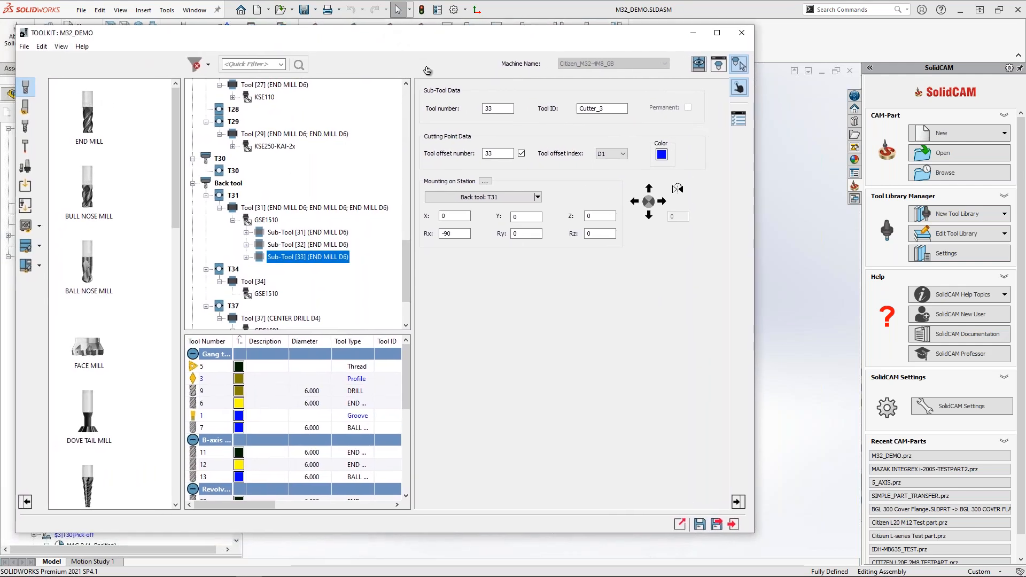
left_click(733, 524)
left_click(527, 317)
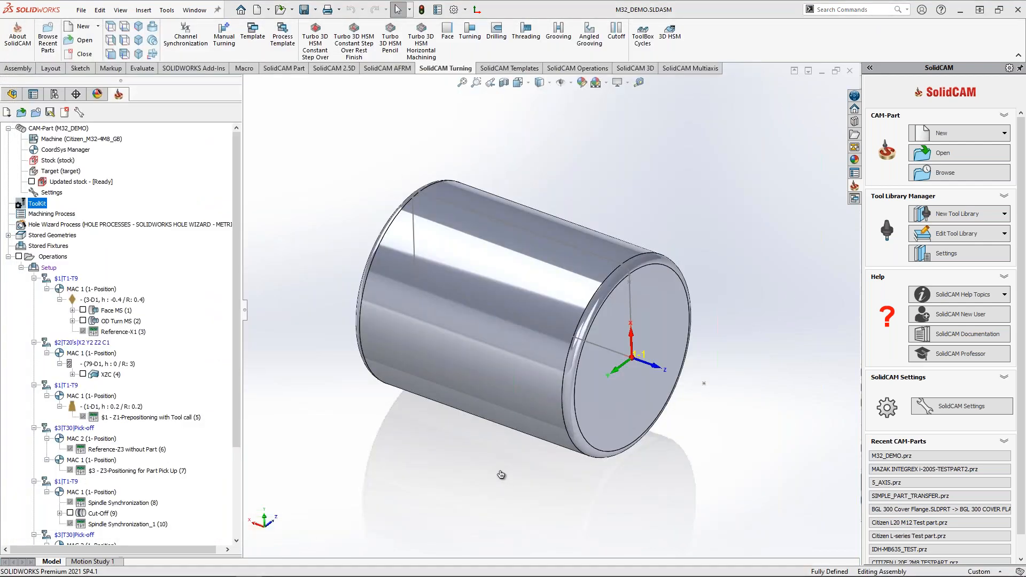
key("alt+Tab")
left_click(454, 191)
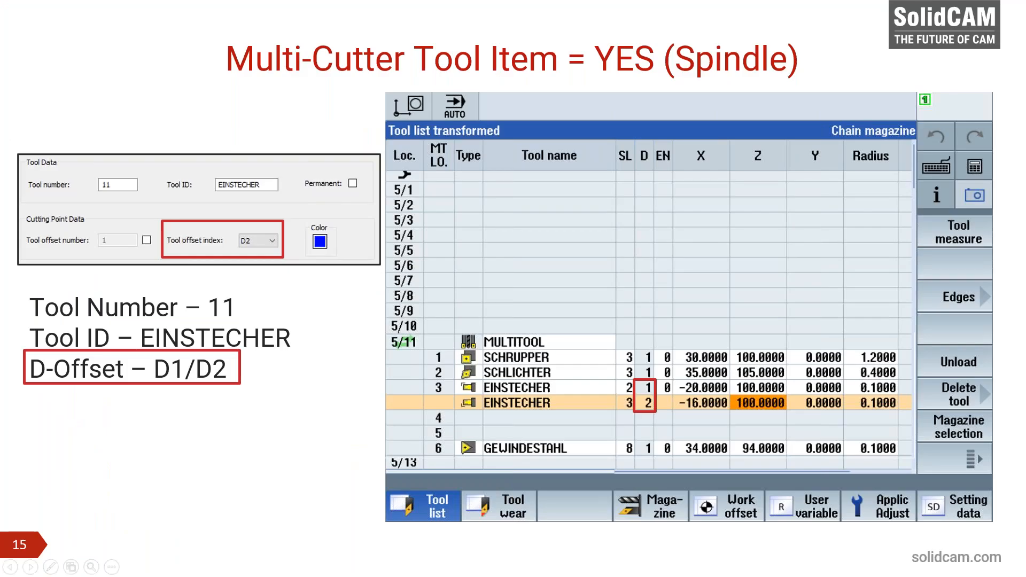
left_click(513, 338)
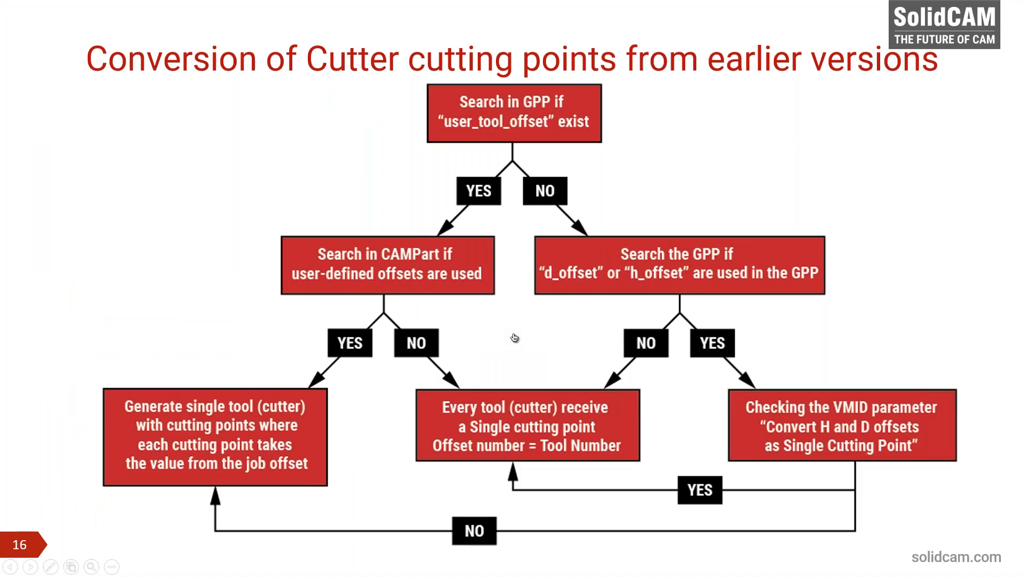